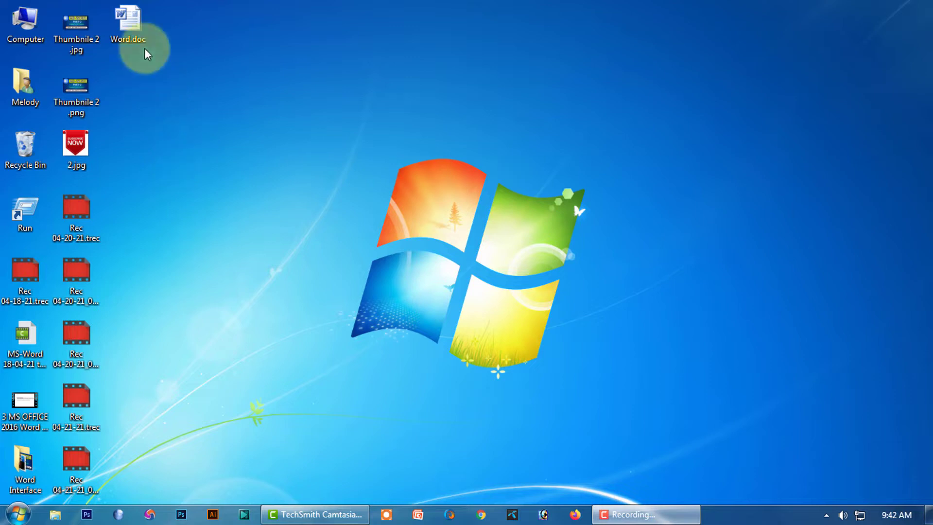
Open Word.doc from the desktop and preview other fonts on the two Bengali lines without applying one.
{"action": "double_click", "coordinate": [125, 28]}
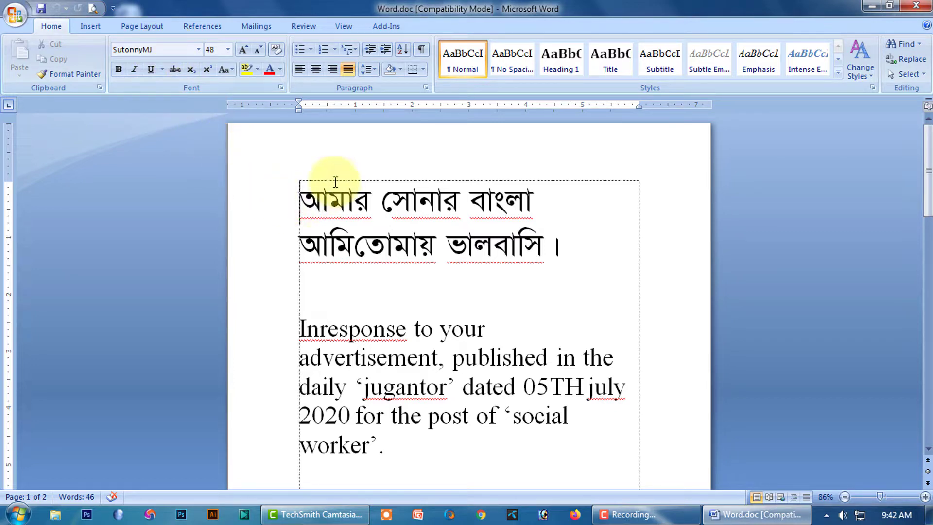
{"action": "left_click_drag", "start_coordinate": [298, 195], "coordinate": [552, 264]}
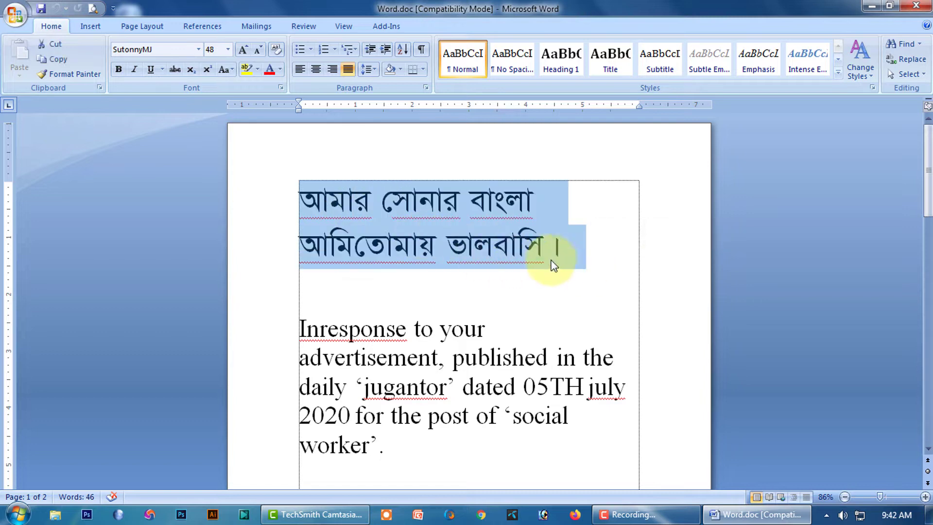
{"action": "left_click", "coordinate": [200, 48]}
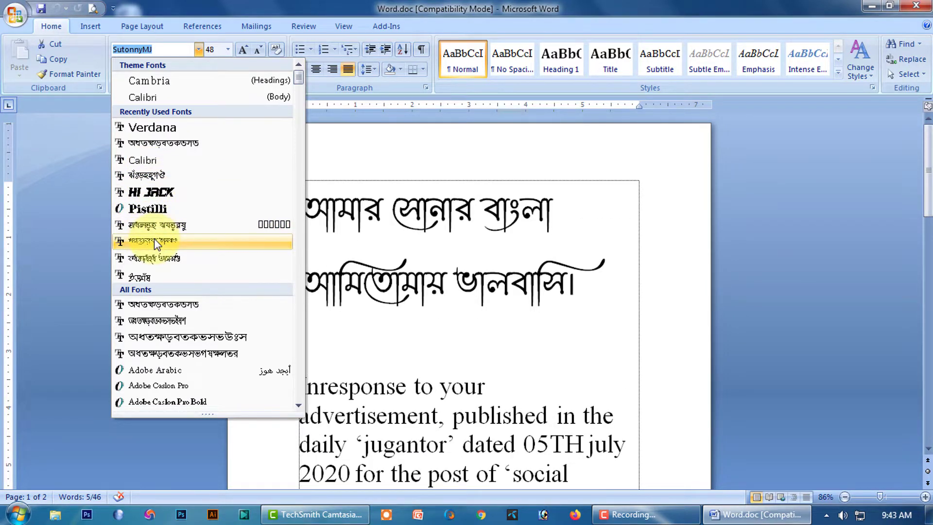
{"action": "left_click", "coordinate": [514, 289]}
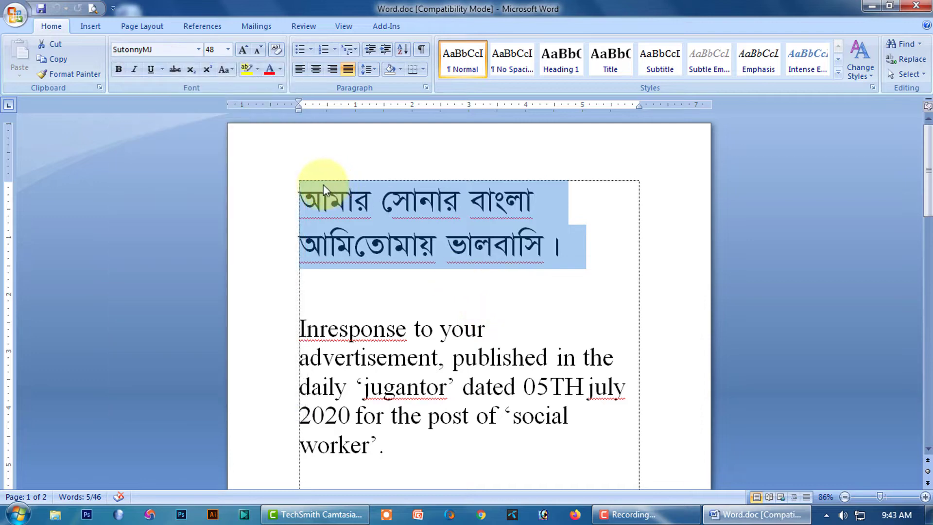
Change the font of the English paragraph about the advertisement to Hi Jack.
{"action": "left_click_drag", "start_coordinate": [299, 325], "coordinate": [381, 444]}
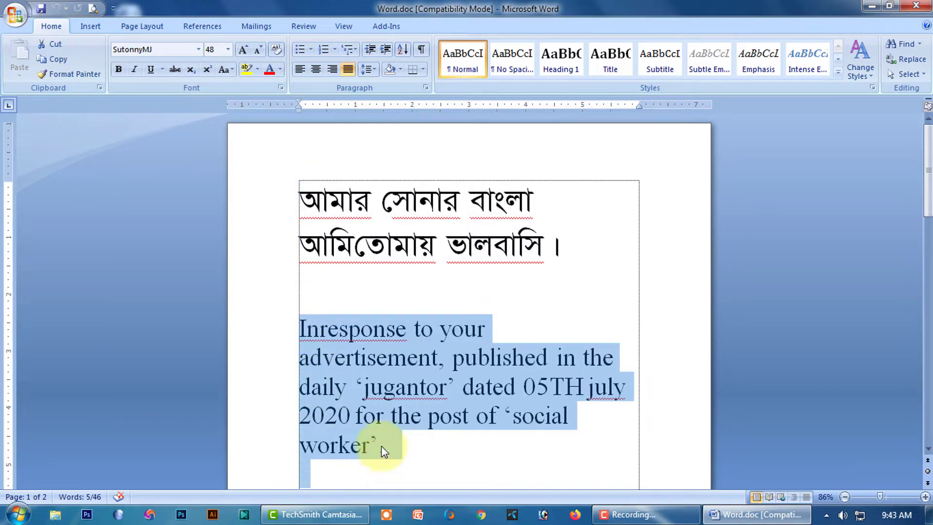
{"action": "left_click", "coordinate": [198, 49]}
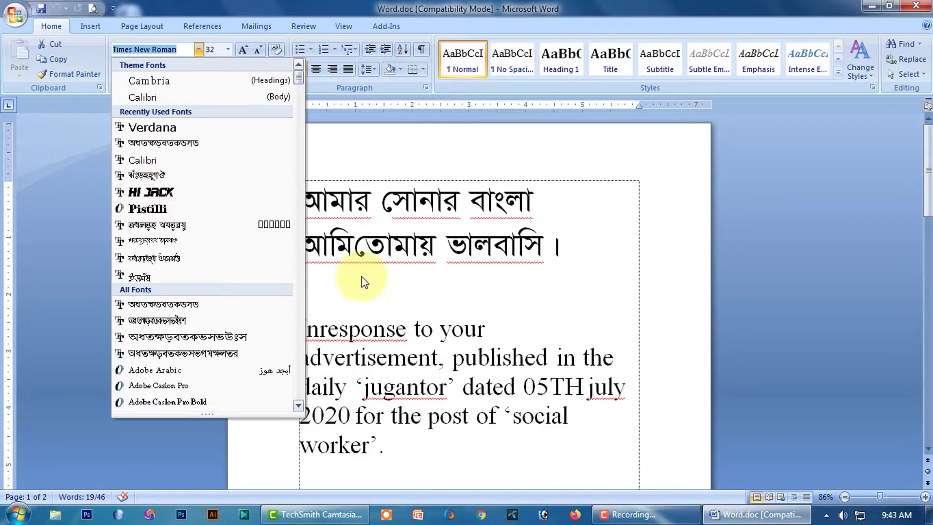
{"action": "left_click", "coordinate": [158, 193]}
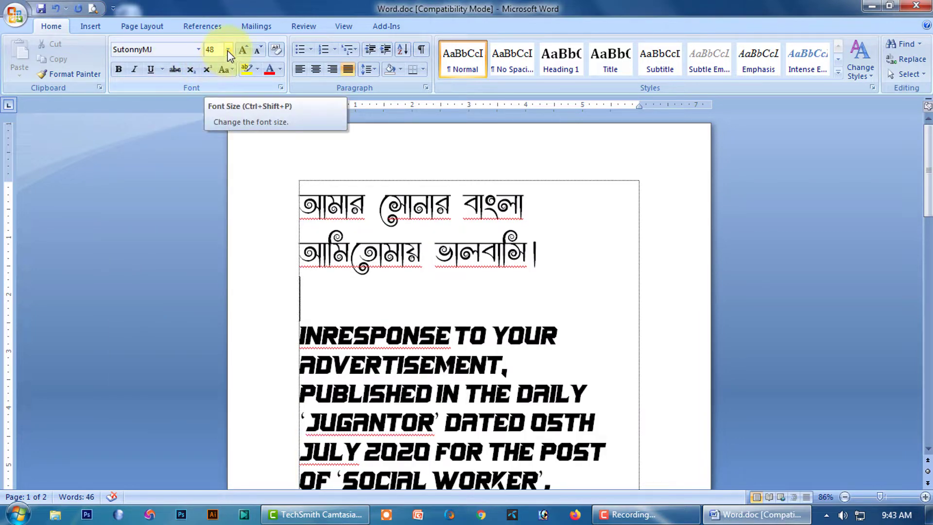
Set the font size of the two Bengali lines to 28.
{"action": "left_click_drag", "start_coordinate": [304, 200], "coordinate": [564, 264]}
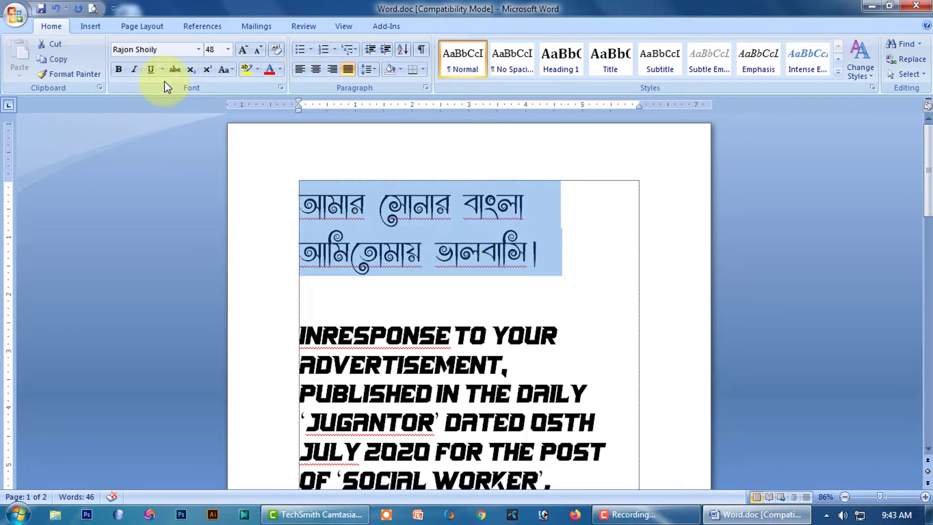
{"action": "left_click", "coordinate": [227, 51]}
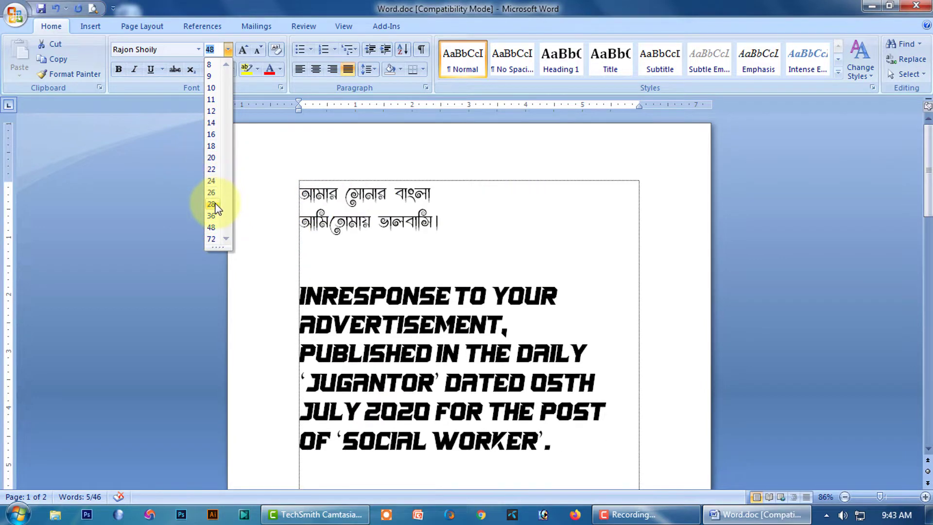
{"action": "left_click", "coordinate": [215, 206]}
{"action": "left_click", "coordinate": [485, 225]}
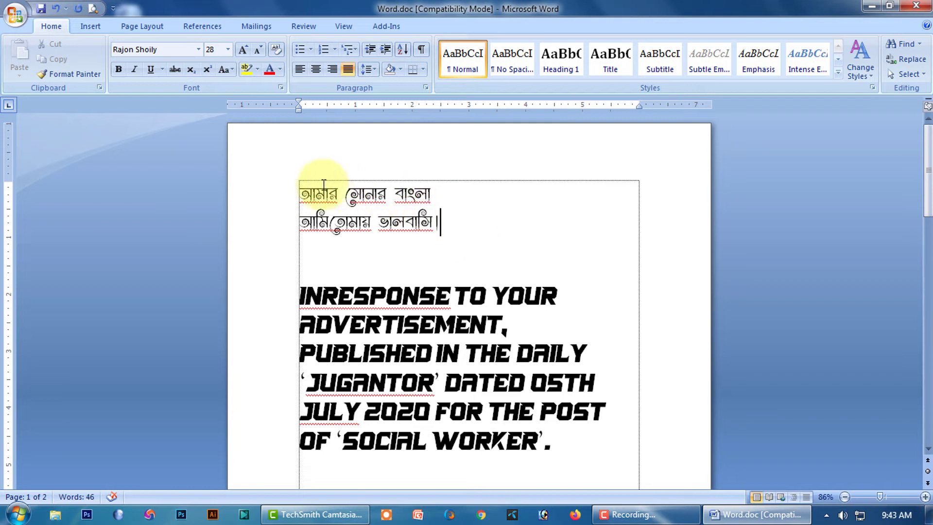
Set the font size of the English paragraph about the advertisement to 48.
{"action": "left_click_drag", "start_coordinate": [297, 186], "coordinate": [515, 244]}
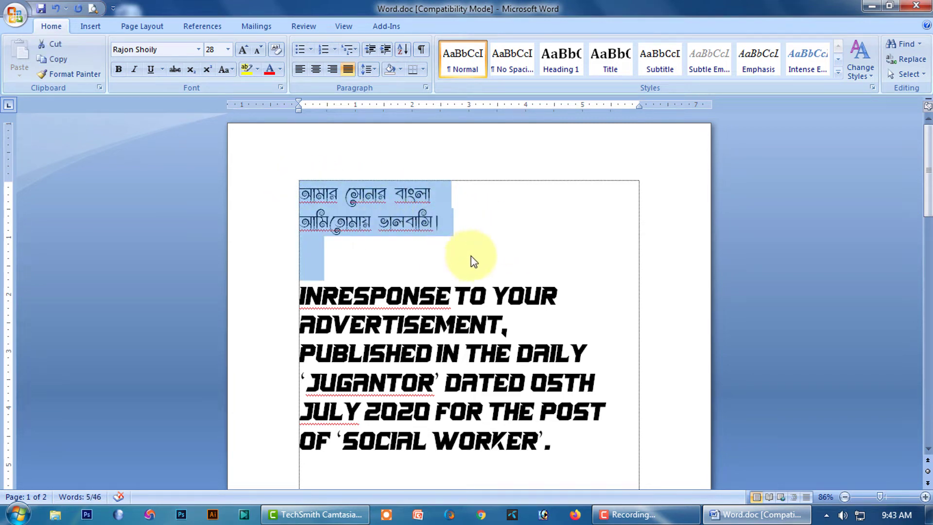
{"action": "left_click", "coordinate": [306, 281]}
{"action": "left_click_drag", "start_coordinate": [304, 290], "coordinate": [628, 454]}
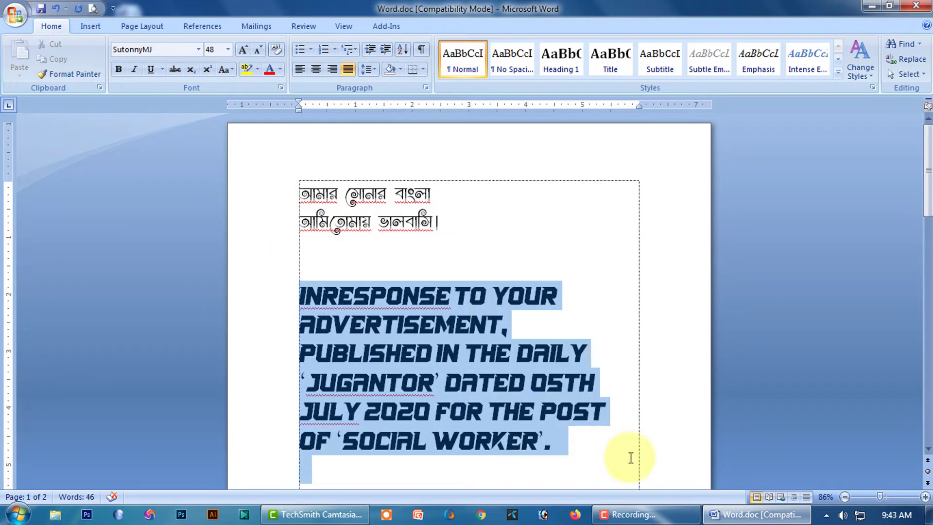
{"action": "left_click", "coordinate": [228, 49]}
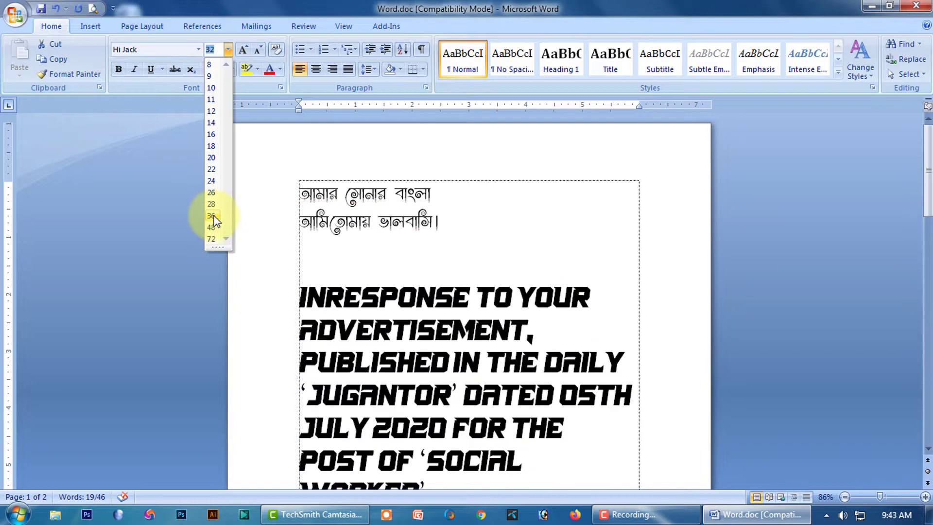
{"action": "left_click", "coordinate": [212, 226]}
Set the font size of the two Bengali lines to 72.
{"action": "left_click_drag", "start_coordinate": [299, 186], "coordinate": [504, 239]}
{"action": "left_click", "coordinate": [228, 49]}
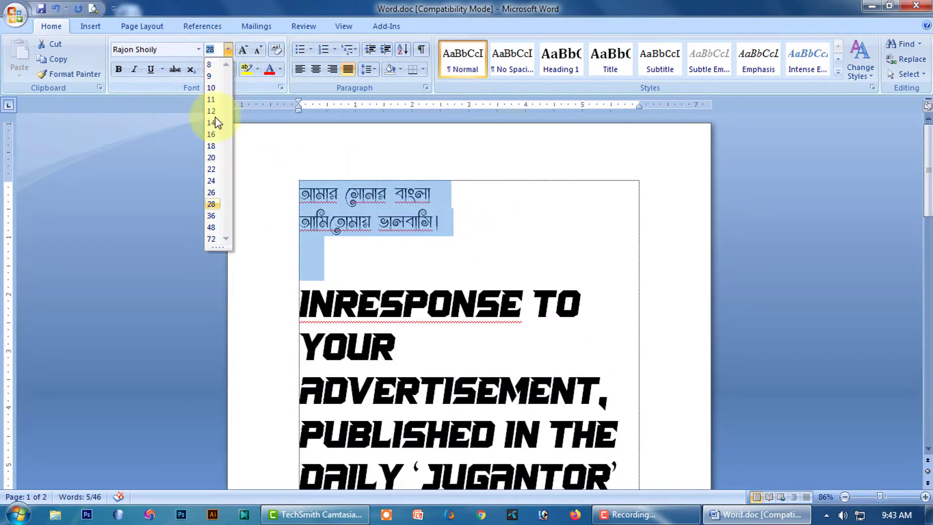
{"action": "left_click", "coordinate": [211, 238]}
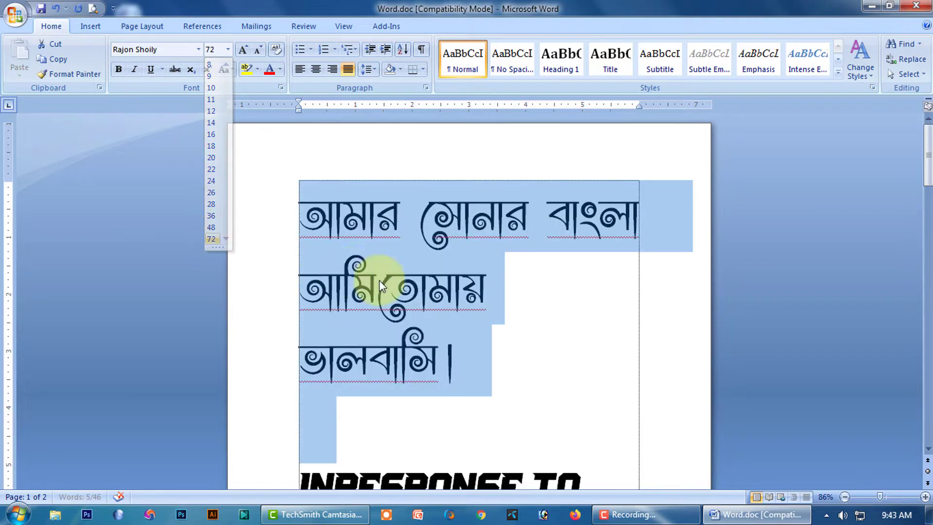
{"action": "left_click", "coordinate": [597, 309]}
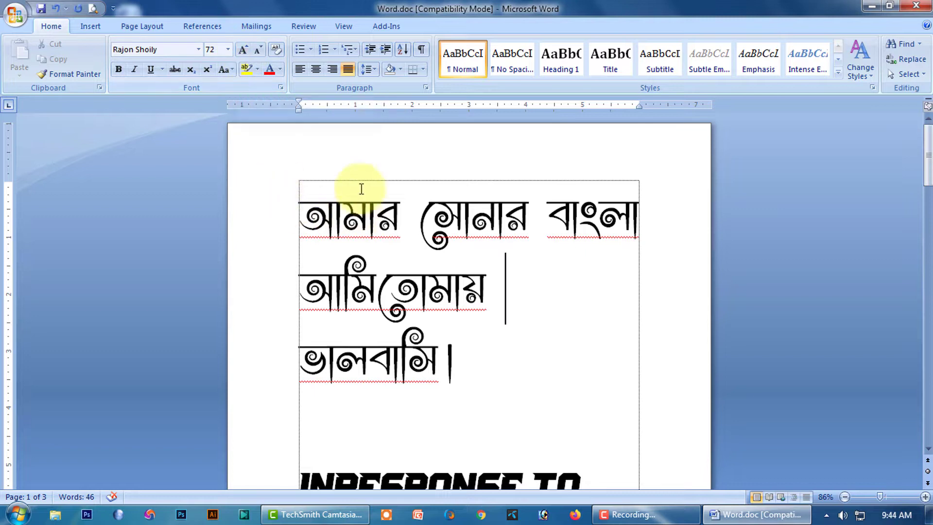
Grow the font of the Bengali lines by three increments to size 100.
{"action": "left_click", "coordinate": [297, 194]}
{"action": "left_click_drag", "start_coordinate": [297, 194], "coordinate": [494, 410]}
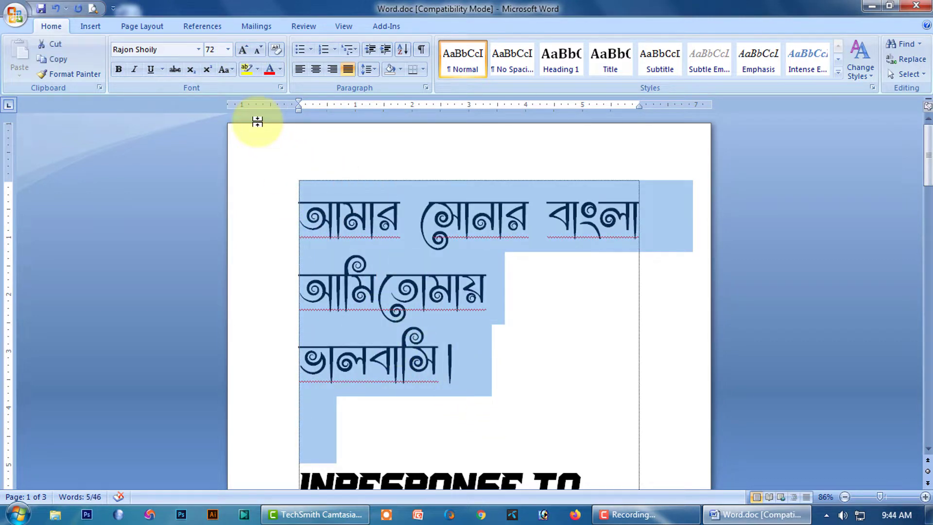
{"action": "left_click", "coordinate": [243, 49]}
{"action": "left_click", "coordinate": [244, 50]}
{"action": "left_click", "coordinate": [243, 50]}
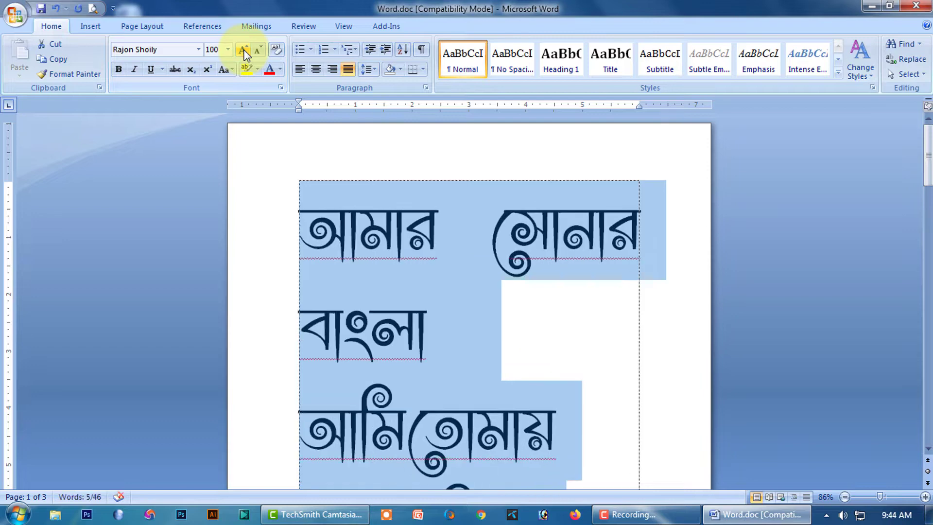
Shrink the font of the Bengali lines step by step to size 48.
{"action": "left_click", "coordinate": [259, 50]}
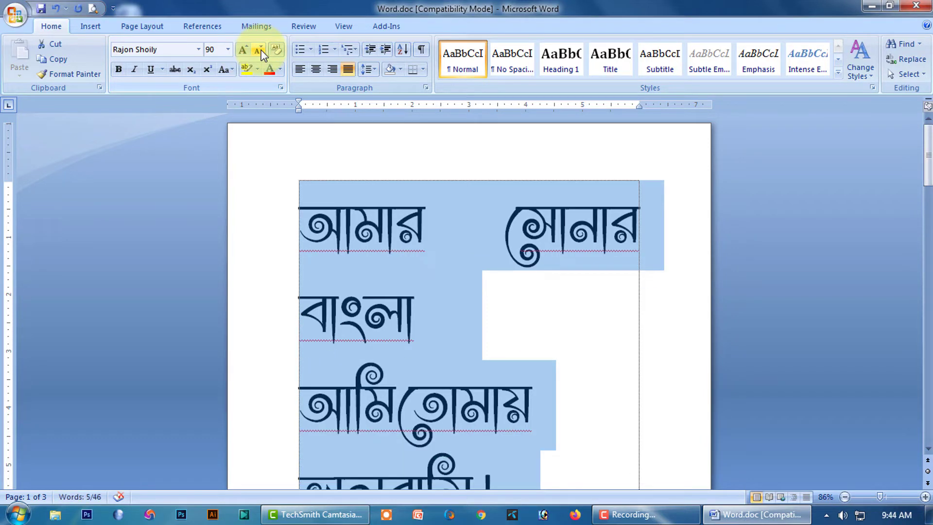
{"action": "left_click", "coordinate": [260, 51]}
{"action": "left_click", "coordinate": [260, 50]}
{"action": "left_click", "coordinate": [260, 50]}
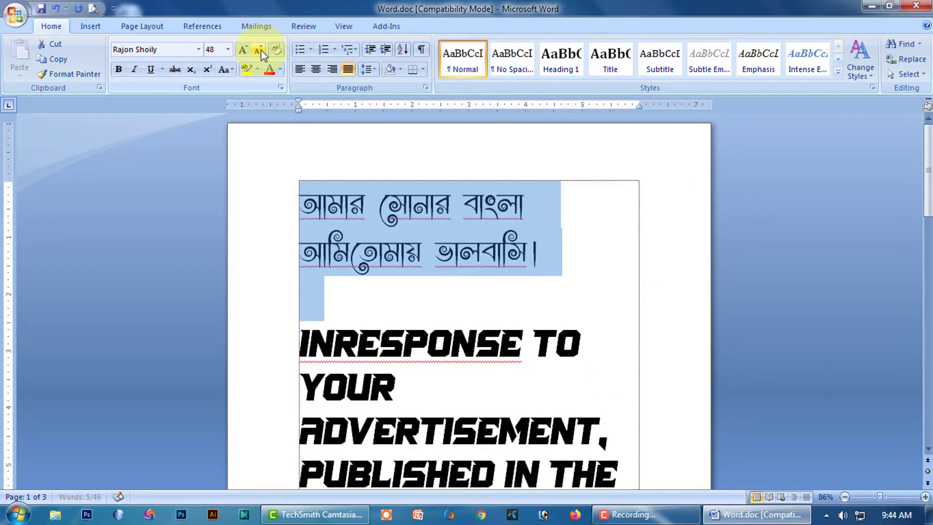
{"action": "left_click", "coordinate": [636, 265]}
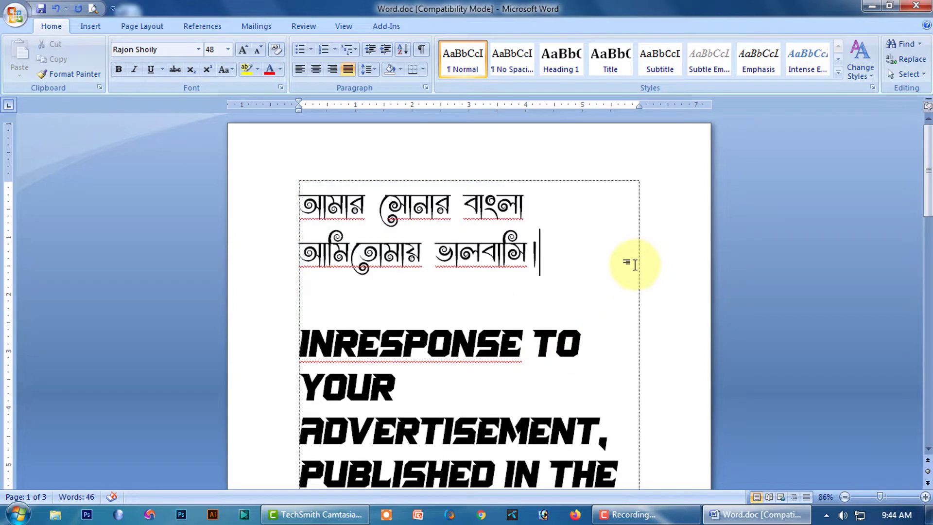
Clear all formatting from the two Bengali lines and undo the clearing.
{"action": "scroll", "coordinate": [633, 266], "scroll_direction": "down", "scroll_amount": 1}
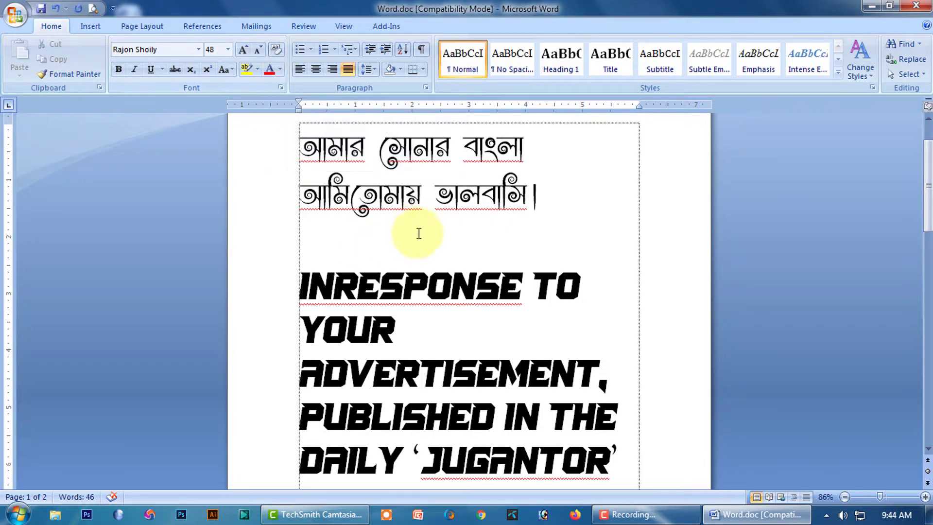
{"action": "left_click", "coordinate": [294, 140]}
{"action": "left_click", "coordinate": [594, 208], "text": "shift"}
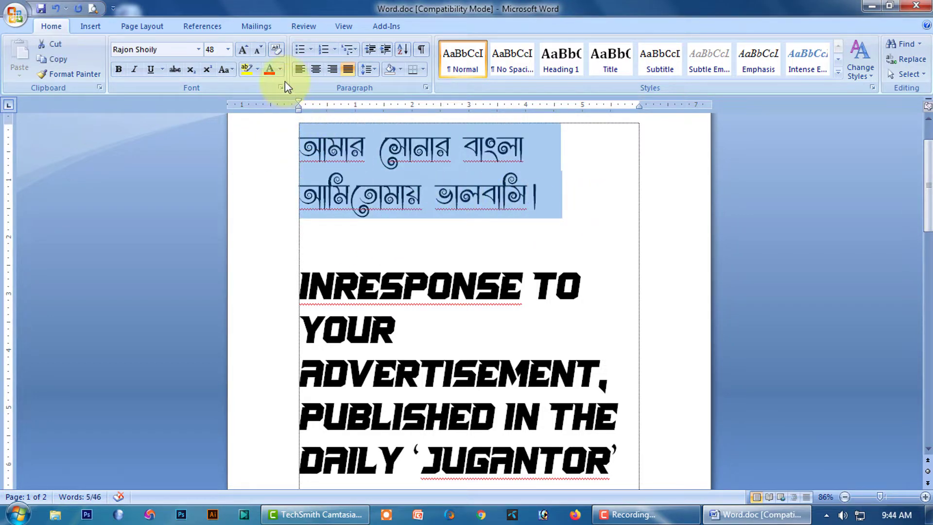
{"action": "left_click", "coordinate": [275, 49]}
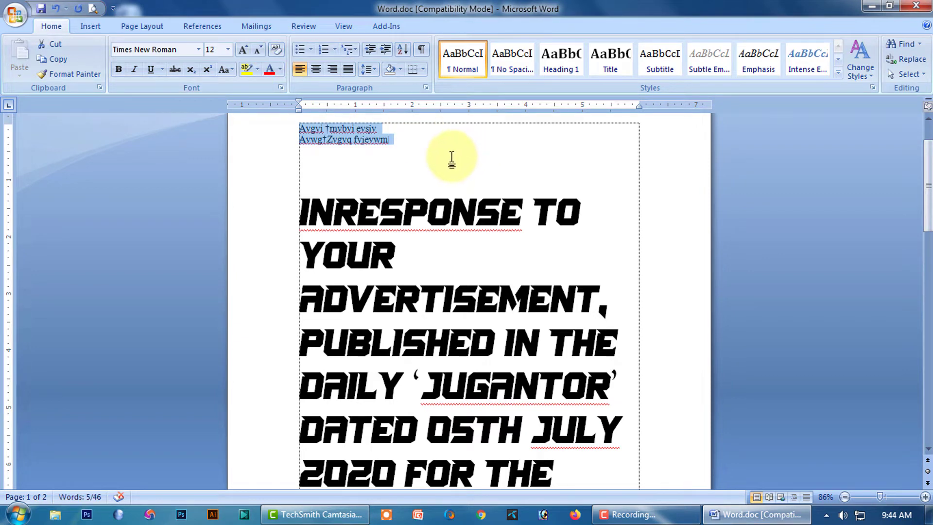
{"action": "left_click", "coordinate": [57, 8]}
Clear all formatting from the English paragraph from "Inresponse" through "for the" and undo the clearing.
{"action": "left_click_drag", "start_coordinate": [304, 275], "coordinate": [581, 432]}
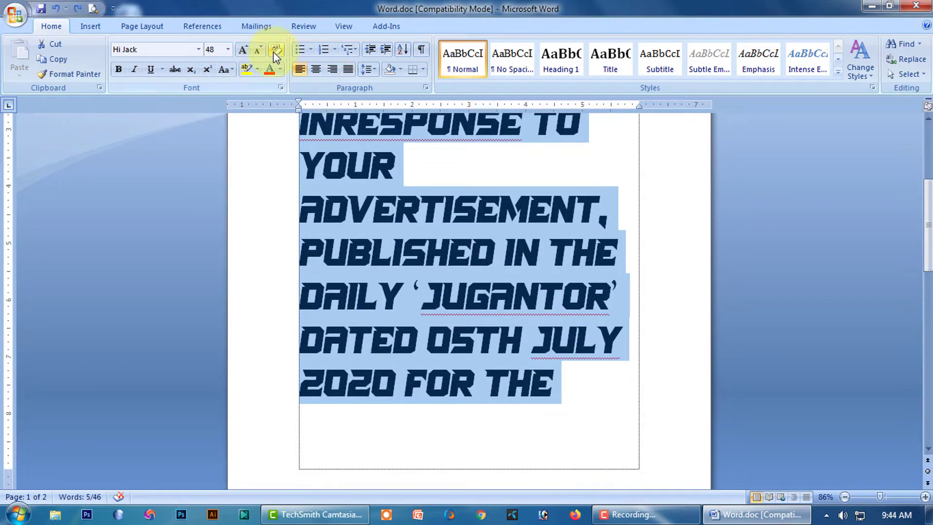
{"action": "left_click", "coordinate": [275, 50]}
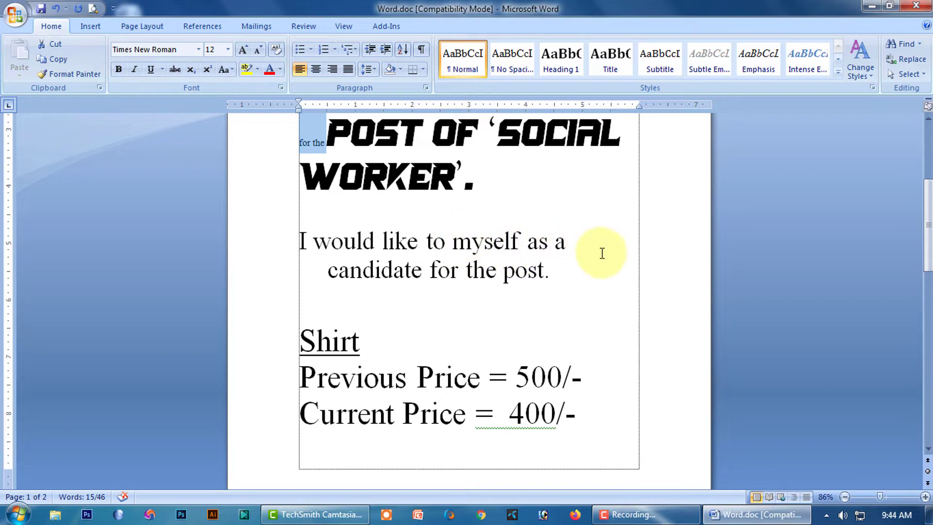
{"action": "scroll", "coordinate": [602, 253], "scroll_direction": "up", "scroll_amount": 1}
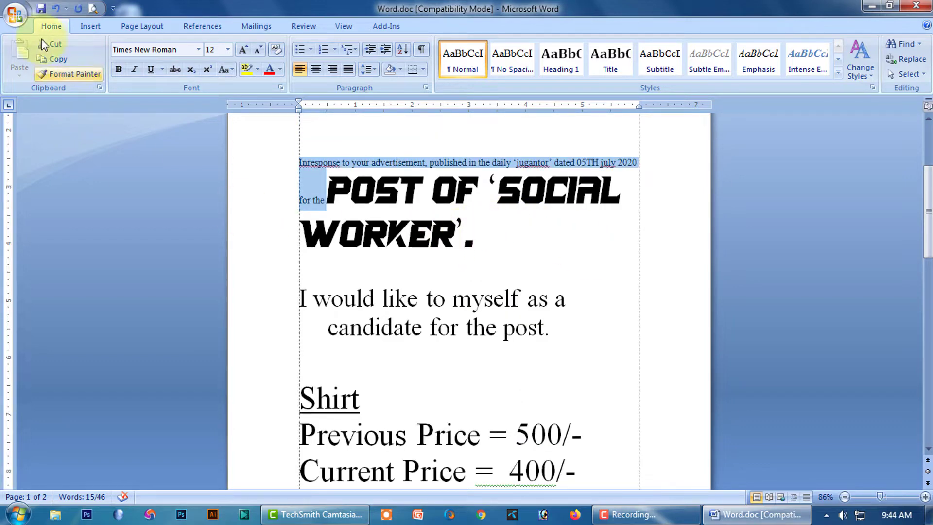
{"action": "left_click", "coordinate": [56, 8]}
{"action": "left_click", "coordinate": [613, 199]}
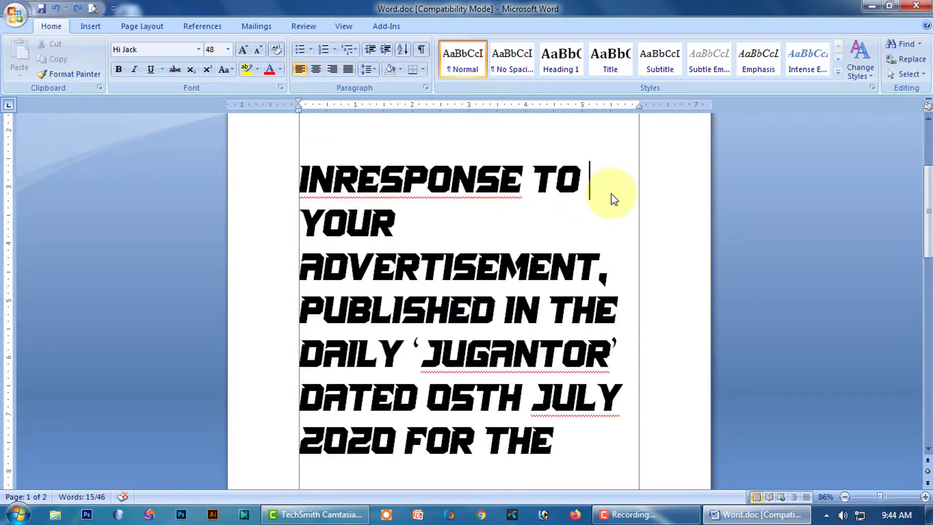
Apply bold to the two Bengali lines, remove the bold again and deselect the text.
{"action": "scroll", "coordinate": [610, 196], "scroll_direction": "up", "scroll_amount": 2}
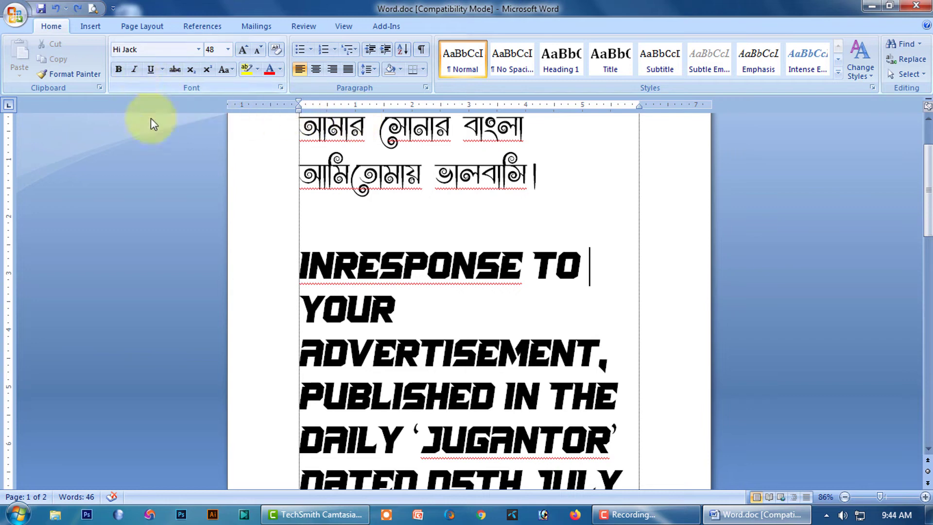
{"action": "scroll", "coordinate": [387, 223], "scroll_direction": "up", "scroll_amount": 1}
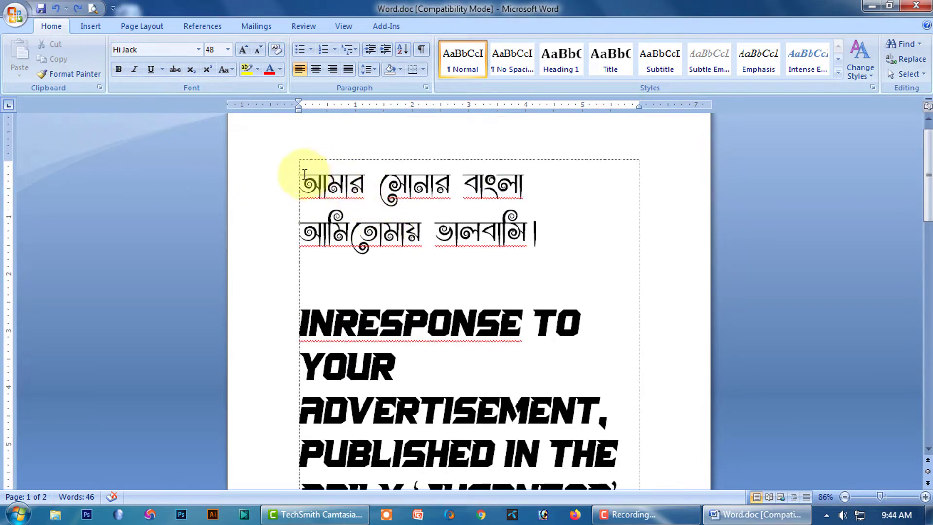
{"action": "left_click_drag", "start_coordinate": [303, 174], "coordinate": [558, 246]}
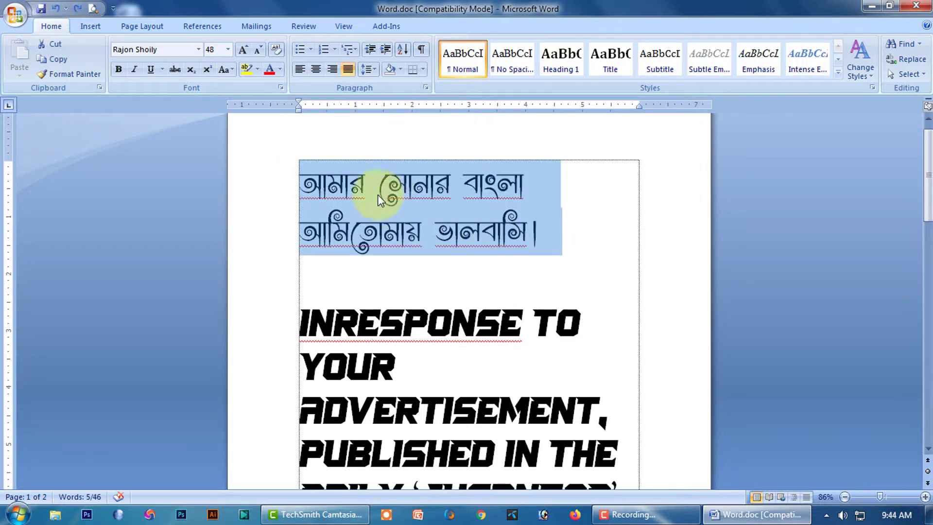
{"action": "left_click", "coordinate": [118, 69]}
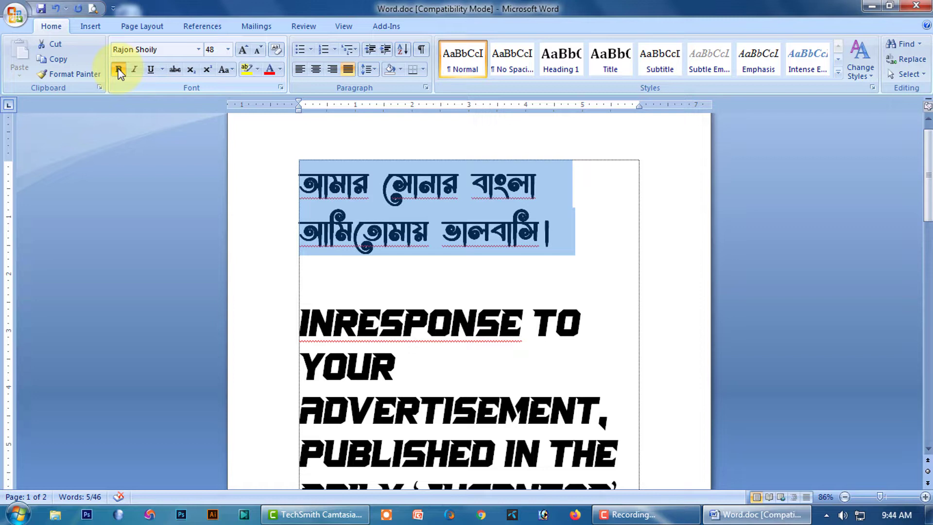
{"action": "key", "text": "ctrl+b"}
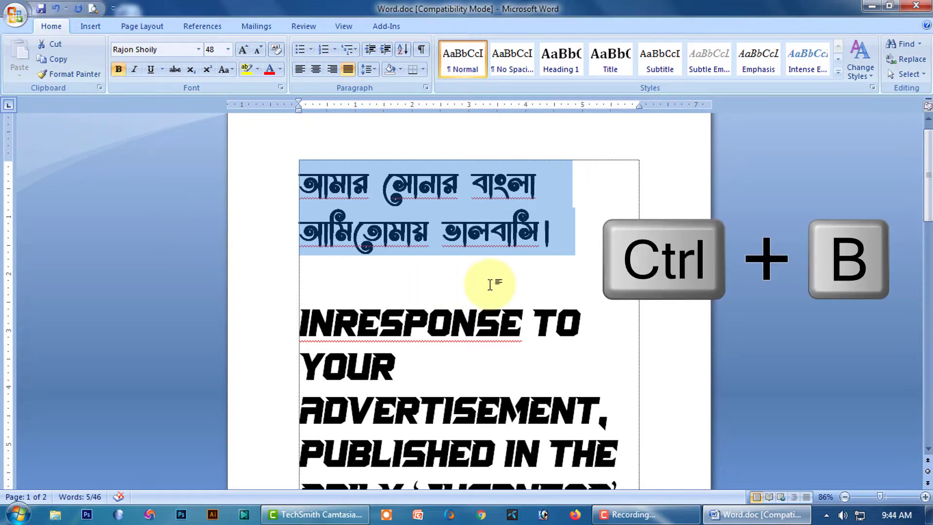
{"action": "left_click", "coordinate": [119, 71]}
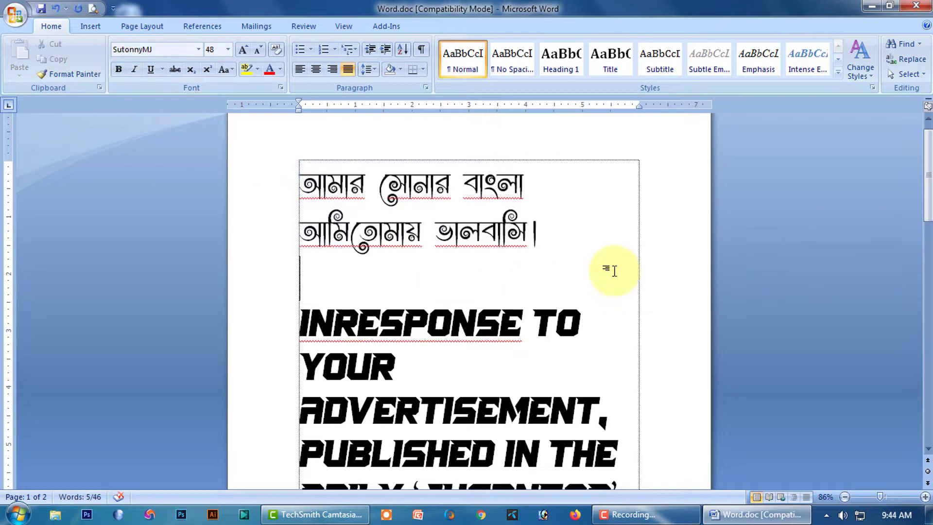
{"action": "left_click", "coordinate": [612, 271]}
{"action": "scroll", "coordinate": [614, 270], "scroll_direction": "down", "scroll_amount": 1}
{"action": "scroll", "coordinate": [557, 272], "scroll_direction": "up", "scroll_amount": 1}
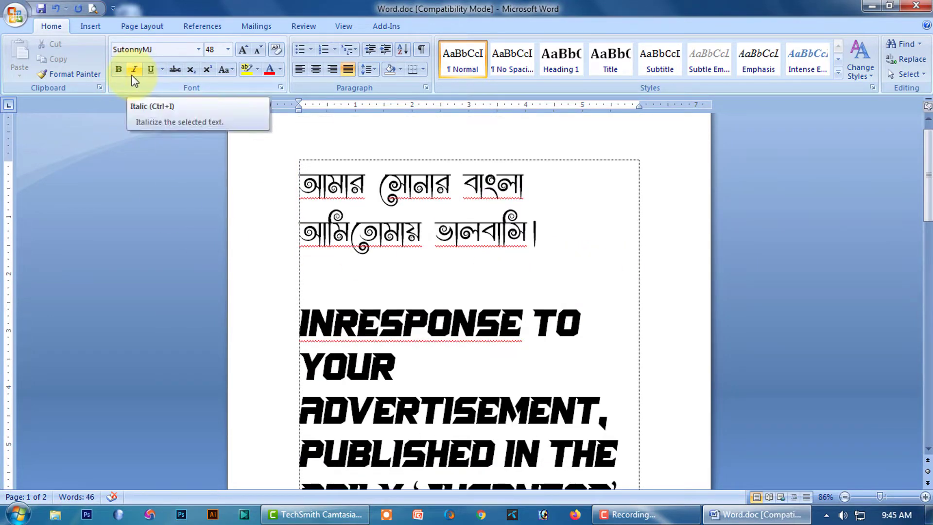
Apply italic to the two Bengali lines, remove the italic again and deselect the text.
{"action": "scroll", "coordinate": [590, 352], "scroll_direction": "down", "scroll_amount": 1}
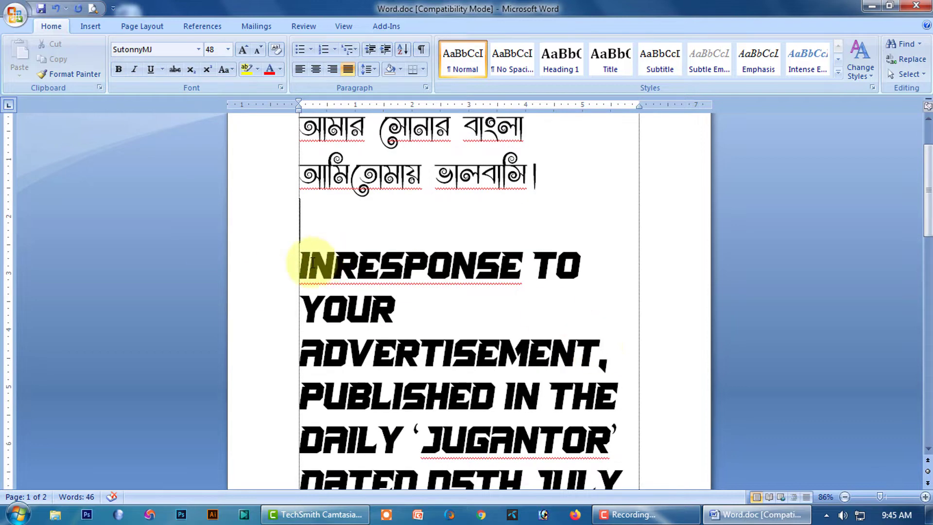
{"action": "scroll", "coordinate": [477, 238], "scroll_direction": "up", "scroll_amount": 2}
{"action": "scroll", "coordinate": [368, 253], "scroll_direction": "down", "scroll_amount": 1}
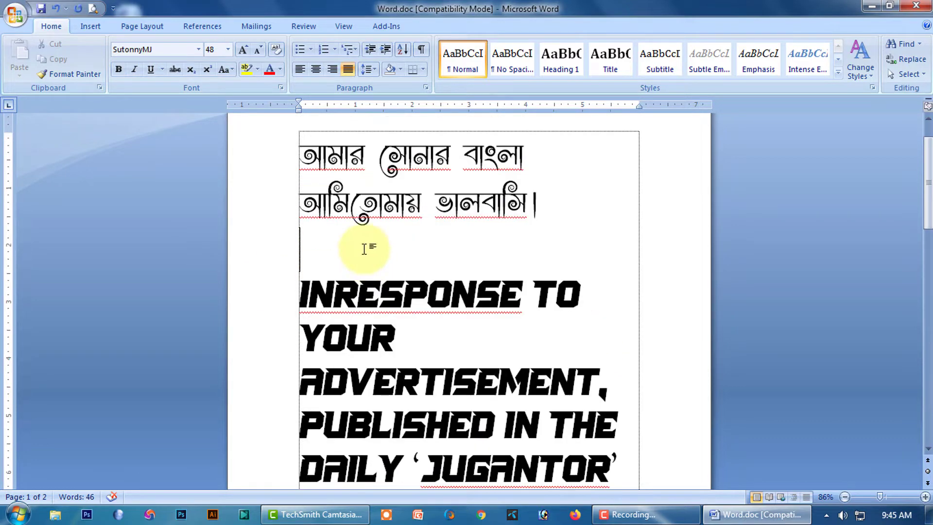
{"action": "left_click_drag", "start_coordinate": [304, 148], "coordinate": [585, 216]}
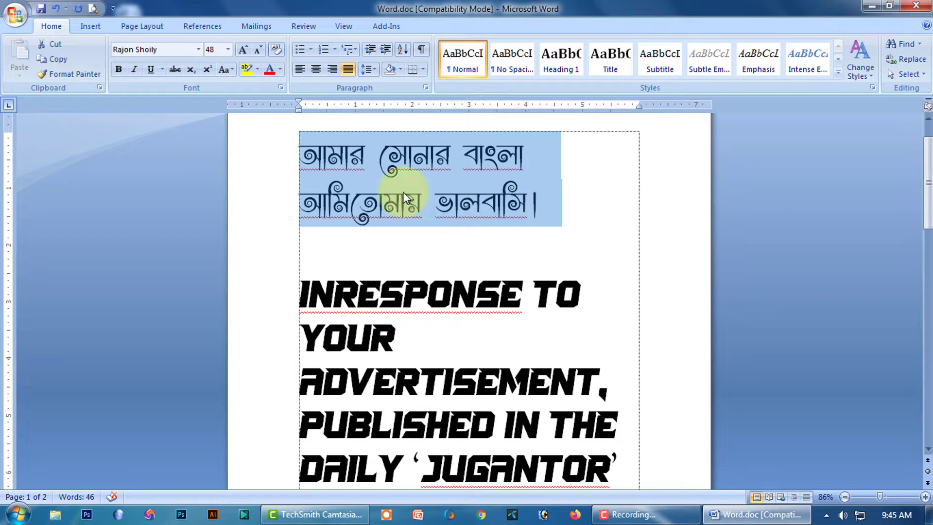
{"action": "left_click", "coordinate": [137, 70]}
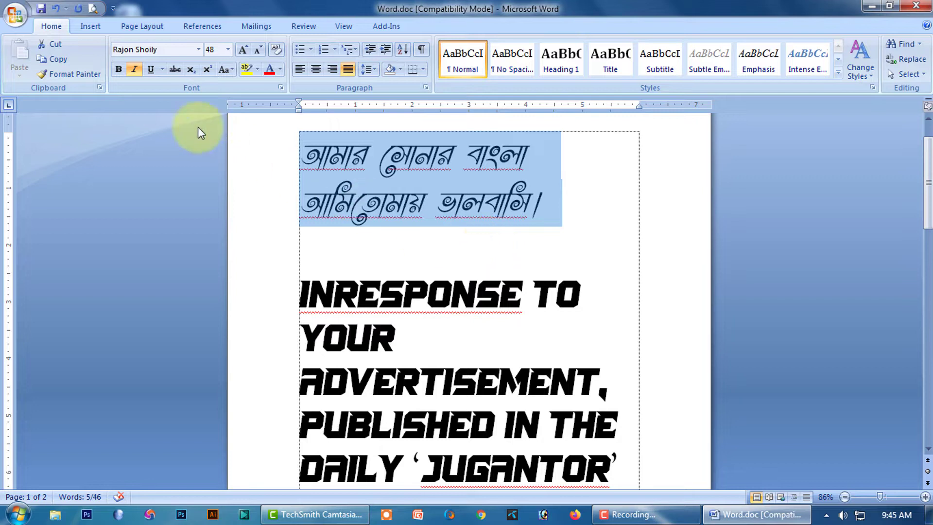
{"action": "left_click", "coordinate": [132, 69]}
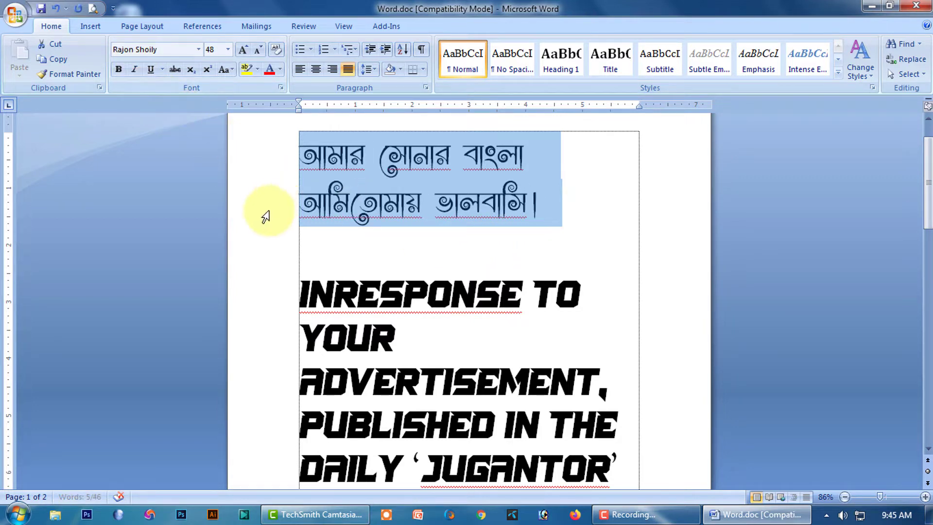
{"action": "left_click", "coordinate": [430, 253]}
{"action": "key", "text": "ctrl+i"}
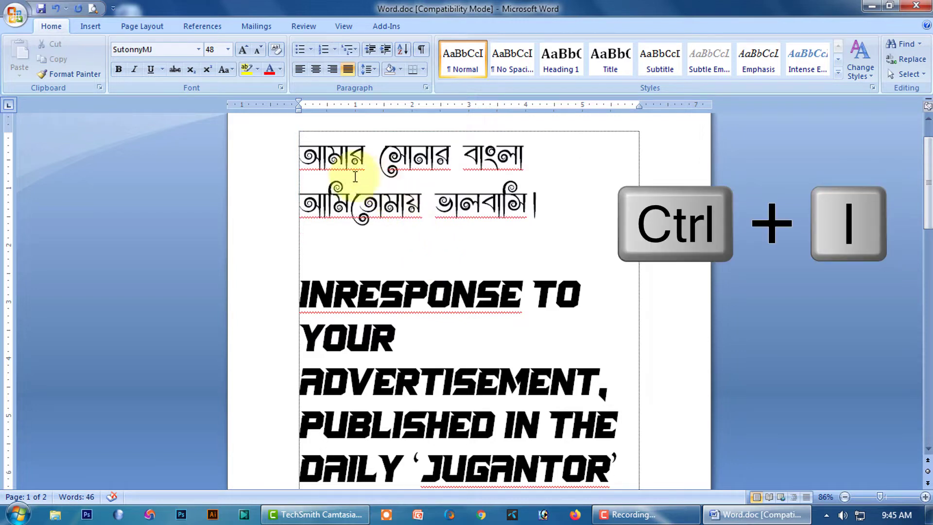
Underline the two Bengali lines, remove the underline again and deselect the text.
{"action": "left_click_drag", "start_coordinate": [300, 149], "coordinate": [565, 216]}
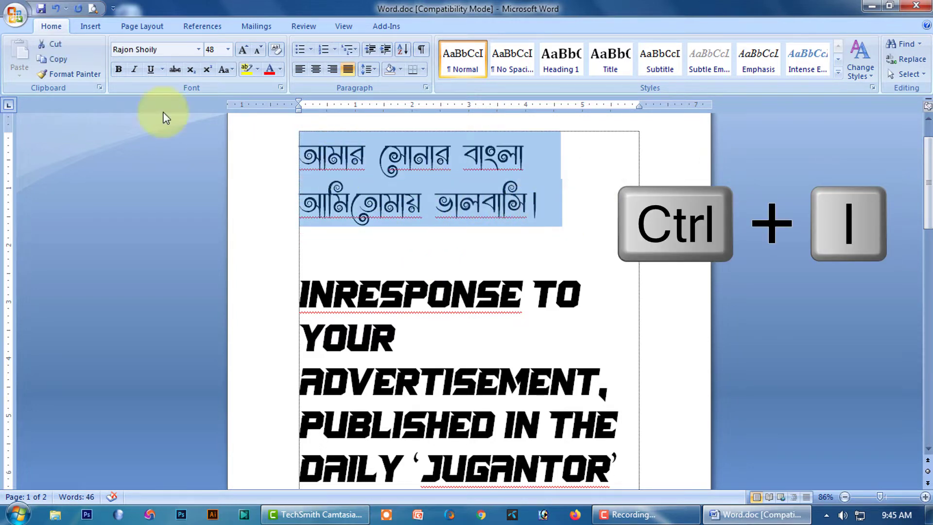
{"action": "left_click", "coordinate": [151, 70]}
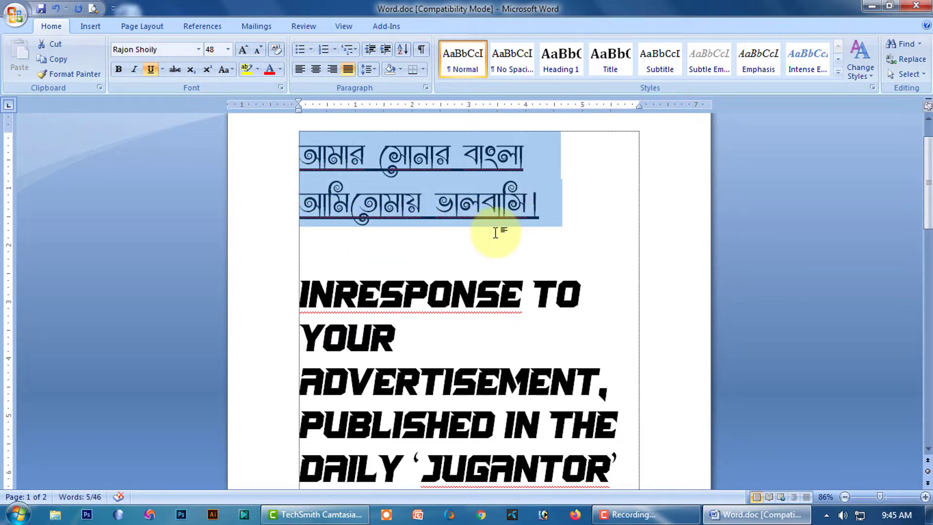
{"action": "left_click", "coordinate": [150, 69]}
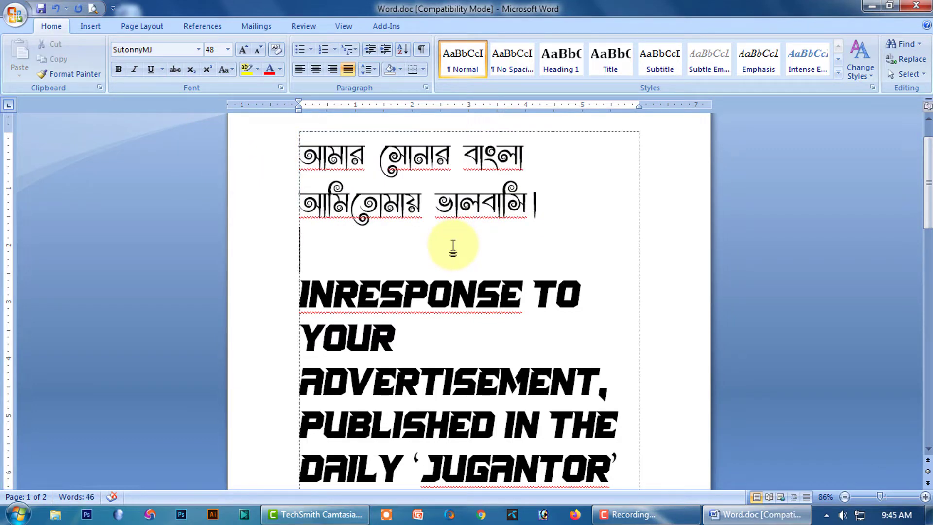
{"action": "key", "text": "ctrl+u"}
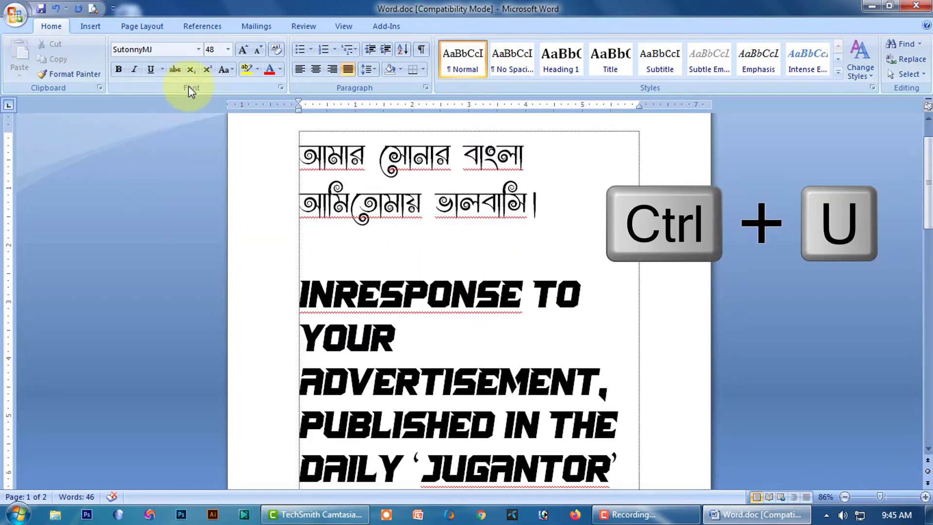
Strike through the previous price "500/-" of the shirt on page 2, remove the strikethrough again and deselect the text.
{"action": "scroll", "coordinate": [551, 292], "scroll_direction": "down", "scroll_amount": 8}
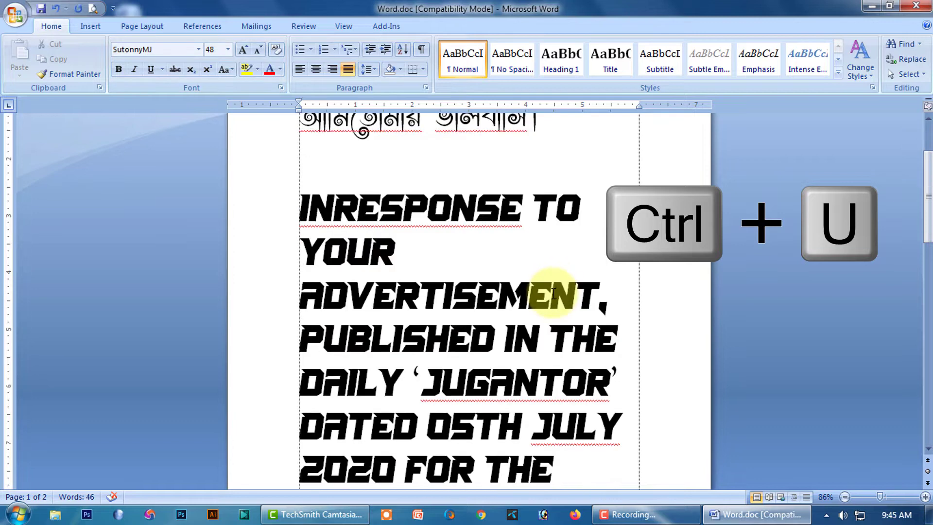
{"action": "scroll", "coordinate": [550, 298], "scroll_direction": "down", "scroll_amount": 10}
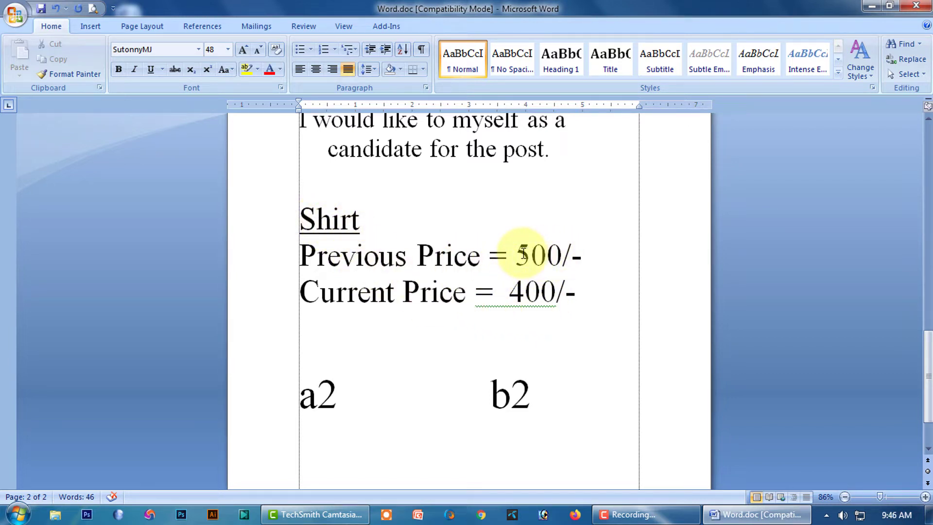
{"action": "left_click_drag", "start_coordinate": [516, 254], "coordinate": [598, 257]}
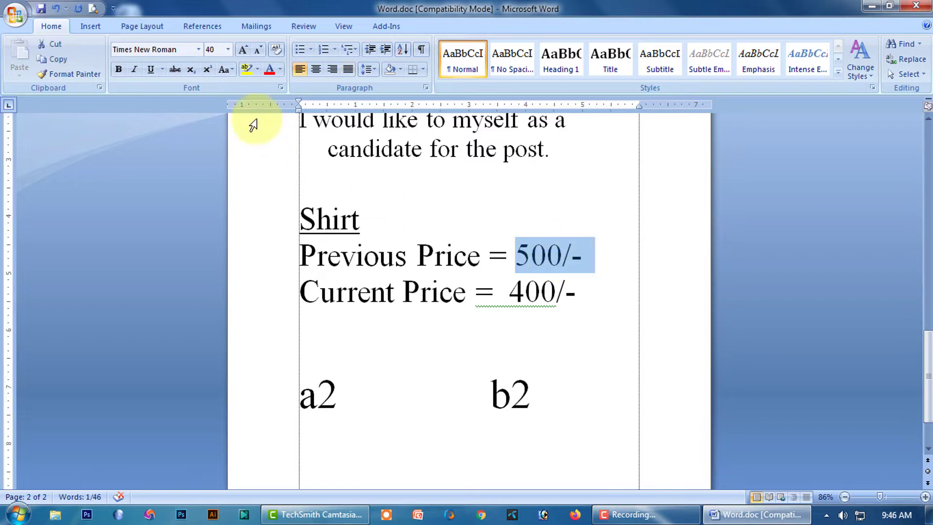
{"action": "left_click", "coordinate": [176, 72]}
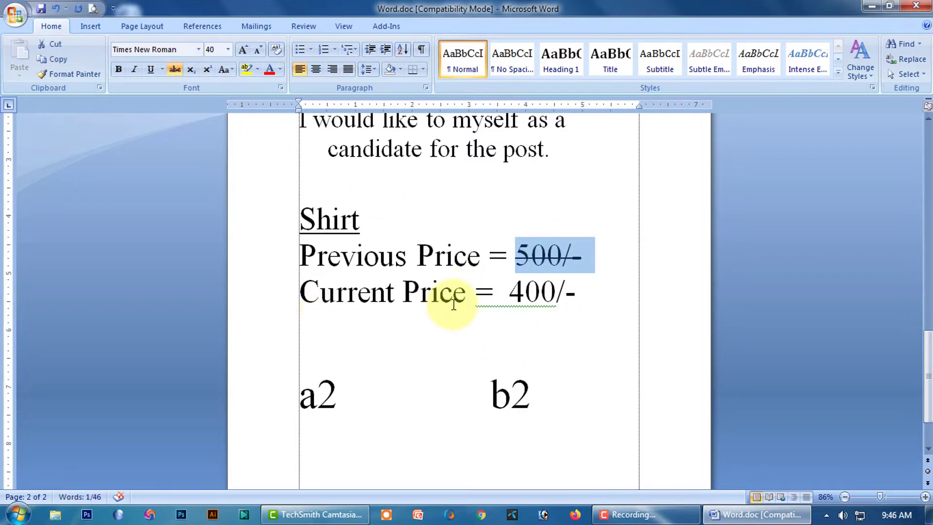
{"action": "left_click", "coordinate": [567, 332]}
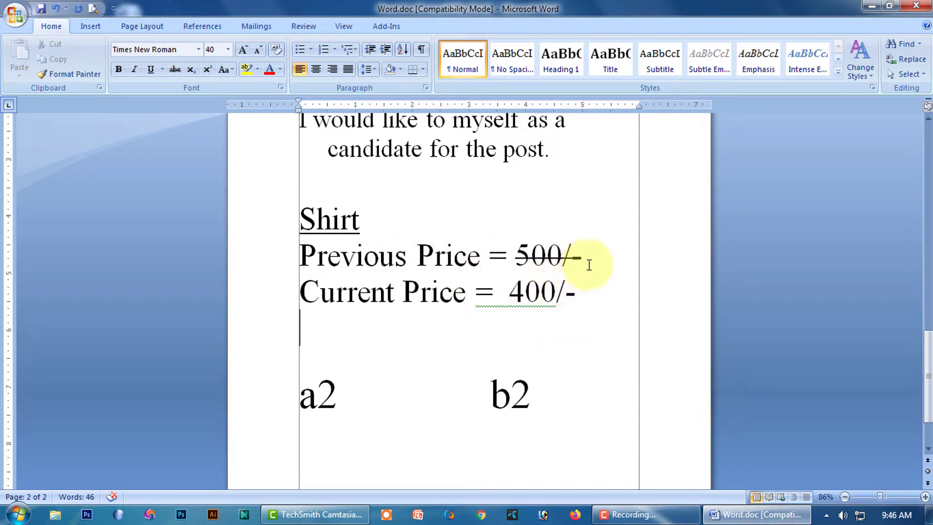
{"action": "left_click_drag", "start_coordinate": [588, 258], "coordinate": [515, 257]}
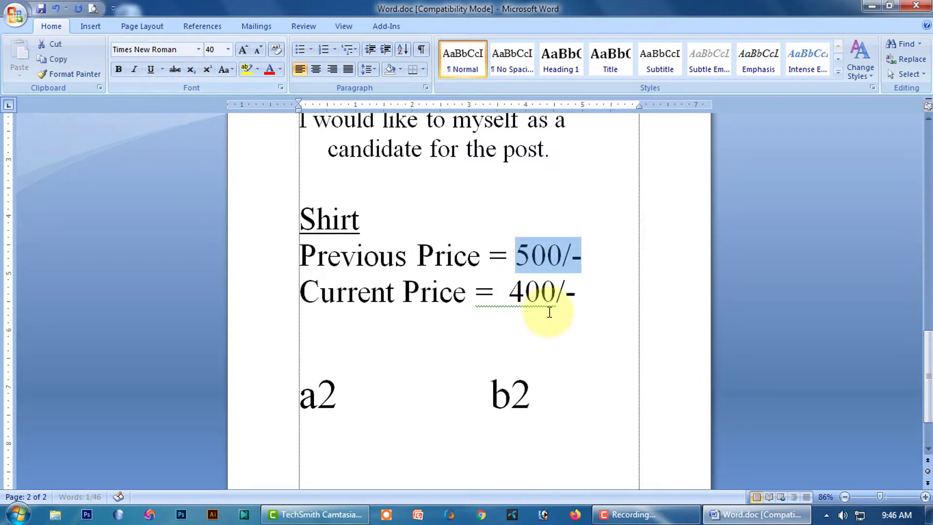
{"action": "left_click", "coordinate": [581, 328]}
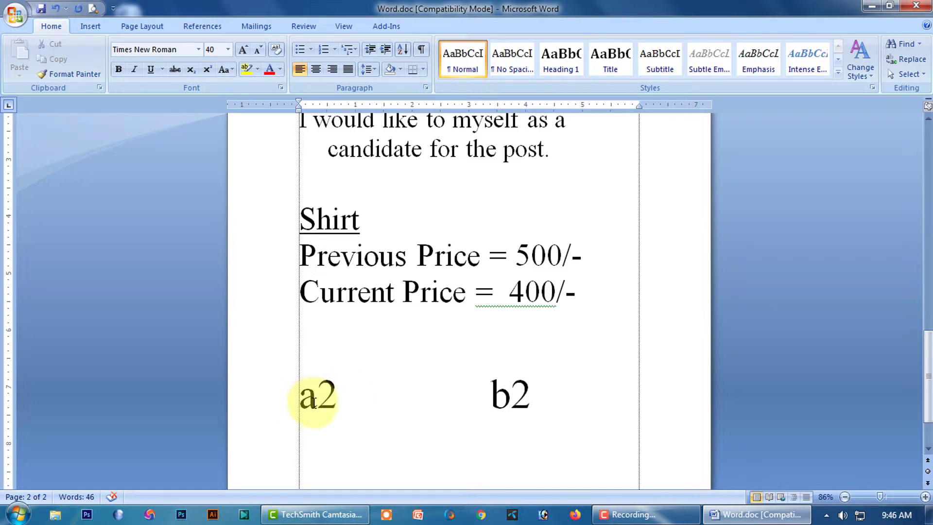
Format the 2 in "a2" as subscript and the 2 in "b2" as superscript.
{"action": "left_click_drag", "start_coordinate": [342, 401], "coordinate": [316, 399]}
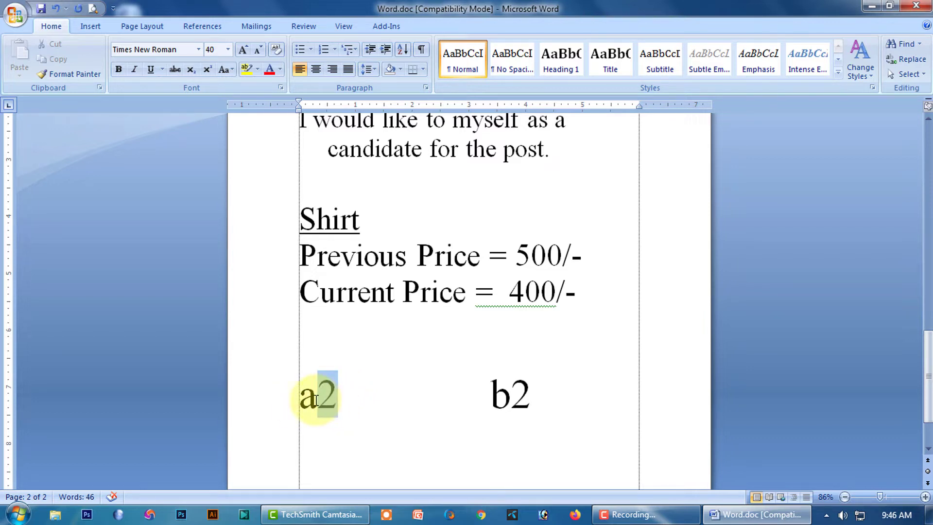
{"action": "left_click", "coordinate": [189, 71]}
{"action": "left_click", "coordinate": [364, 428]}
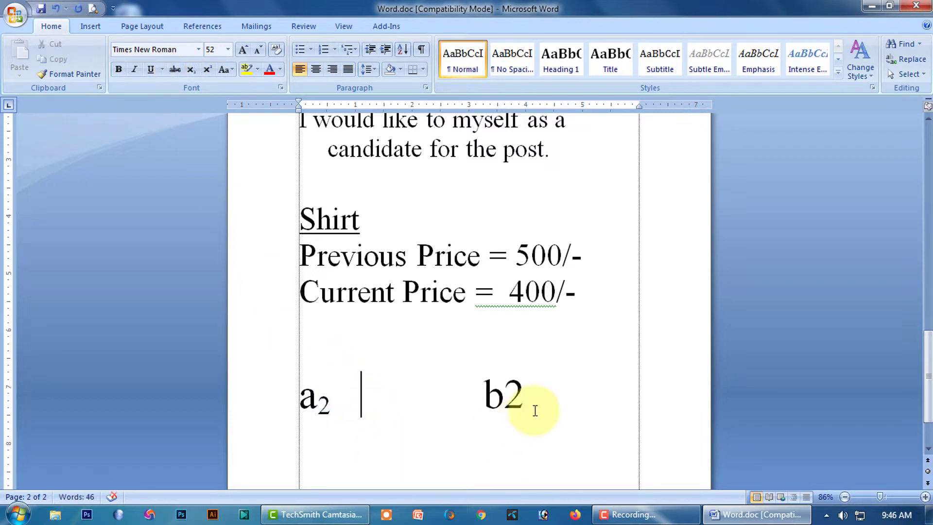
{"action": "left_click_drag", "start_coordinate": [524, 392], "coordinate": [511, 394]}
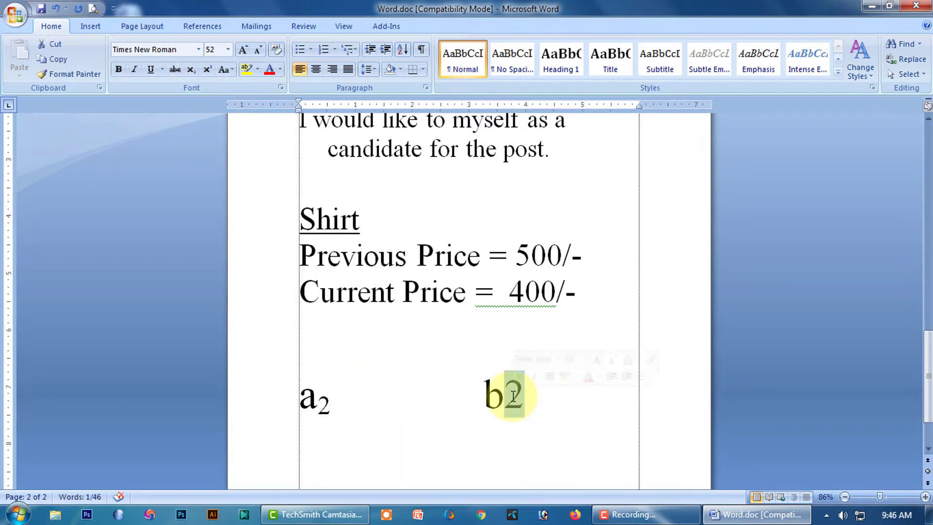
{"action": "left_click", "coordinate": [209, 70]}
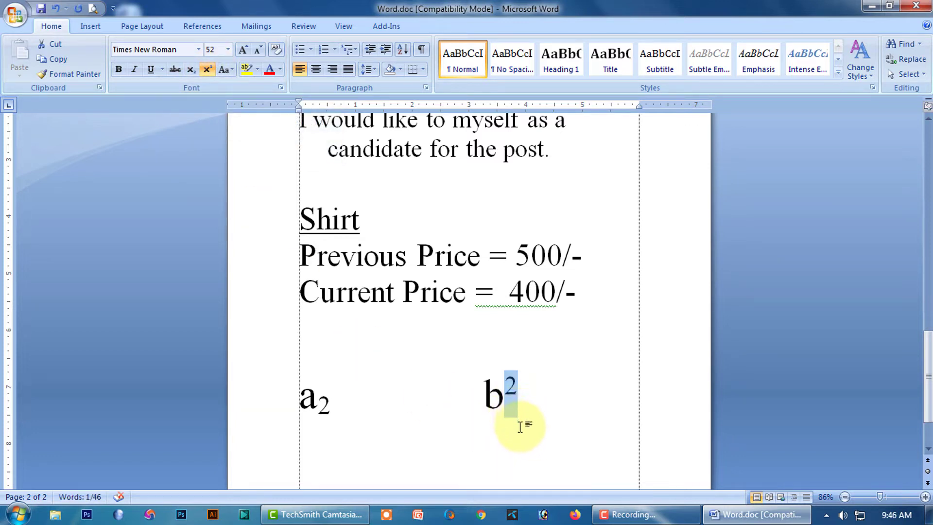
{"action": "left_click", "coordinate": [536, 397]}
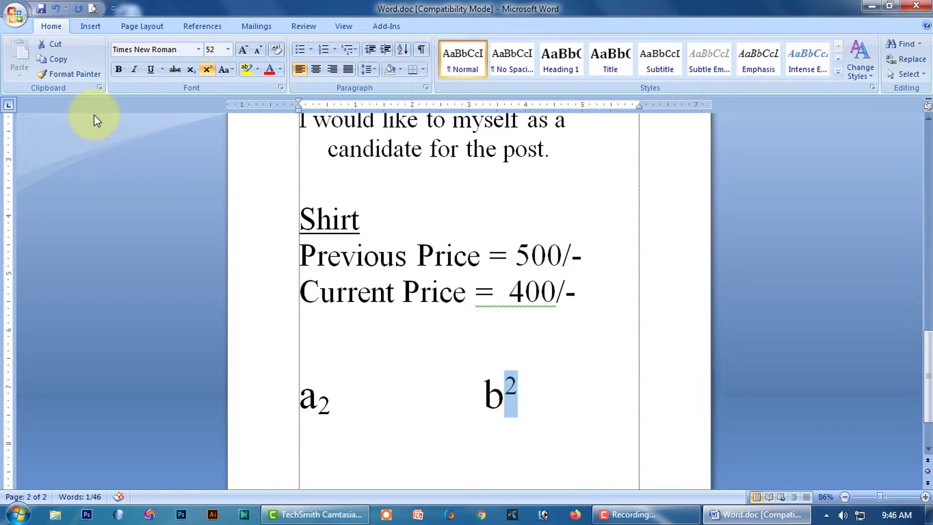
Remove the superscript from the 2 after b and the subscript from the 2 after a.
{"action": "left_click", "coordinate": [208, 68]}
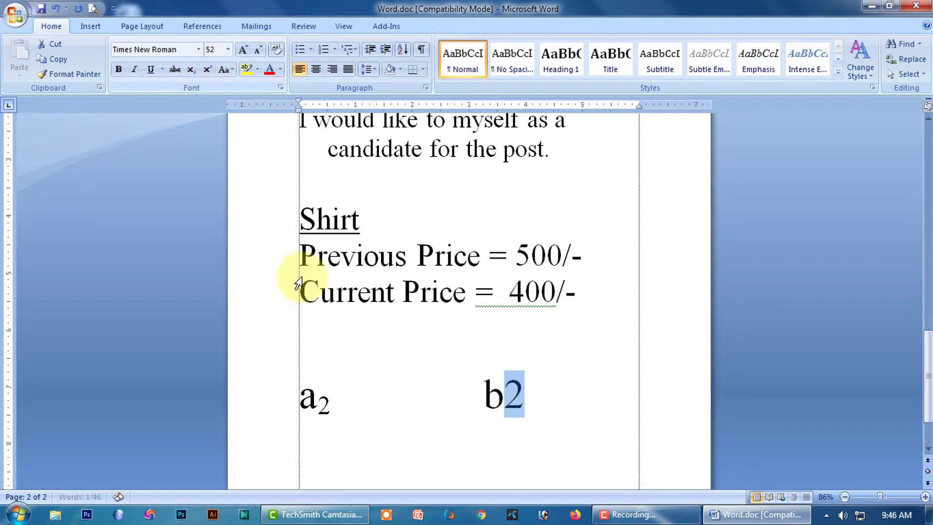
{"action": "left_click", "coordinate": [540, 431]}
{"action": "left_click_drag", "start_coordinate": [330, 405], "coordinate": [315, 401]}
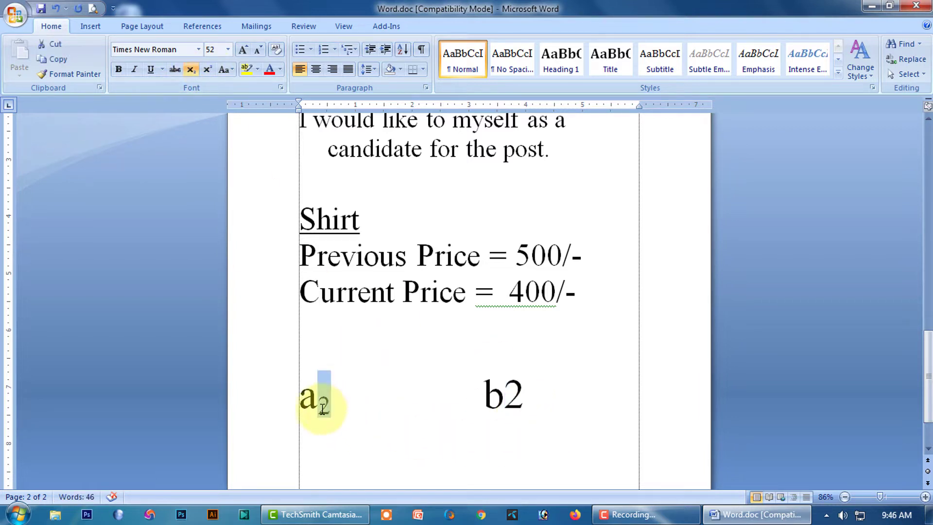
{"action": "left_click", "coordinate": [190, 69]}
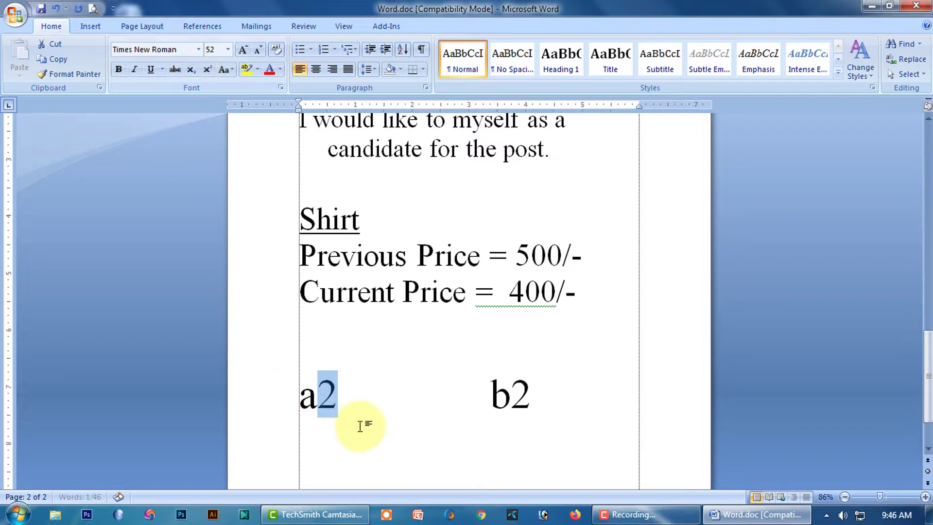
{"action": "left_click", "coordinate": [370, 427]}
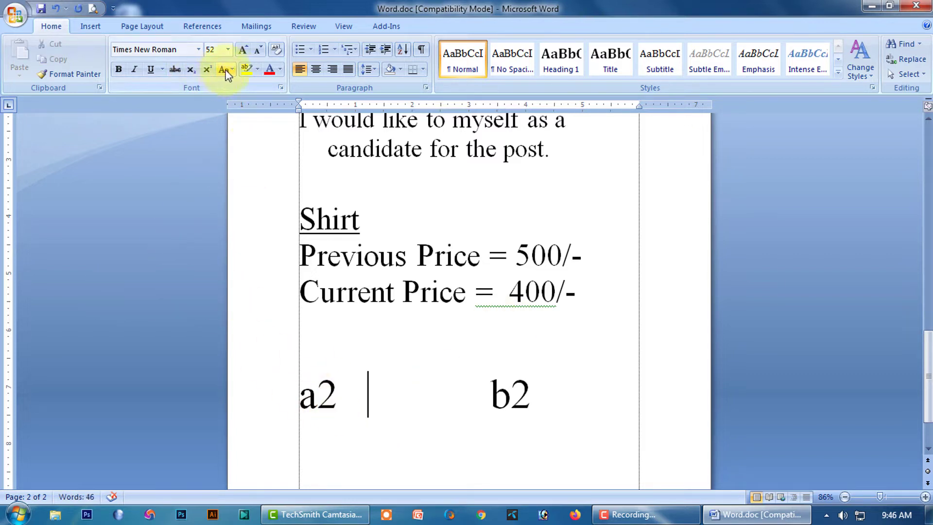
Shrink the font of the English paragraph from "Inresponse" through "'social worker'." step by step to size 28.
{"action": "scroll", "coordinate": [603, 323], "scroll_direction": "up", "scroll_amount": 5}
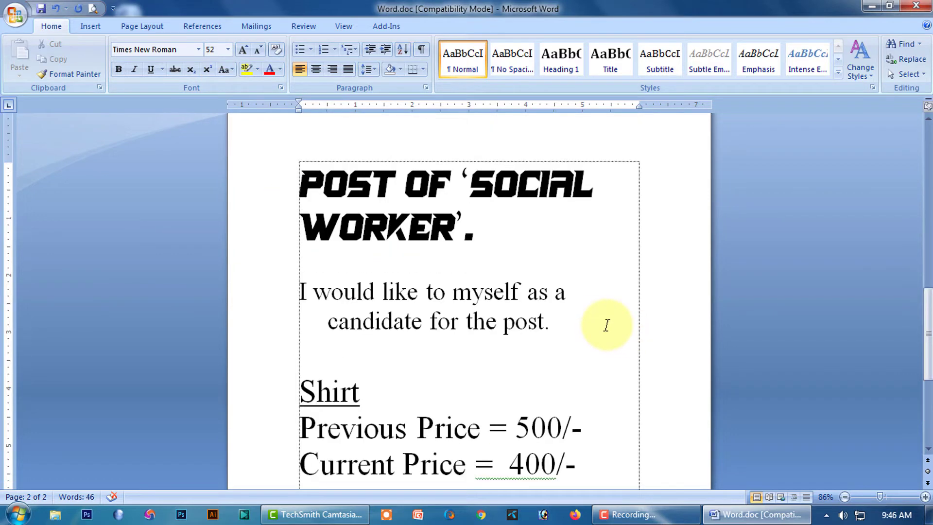
{"action": "scroll", "coordinate": [462, 267], "scroll_direction": "up", "scroll_amount": 10}
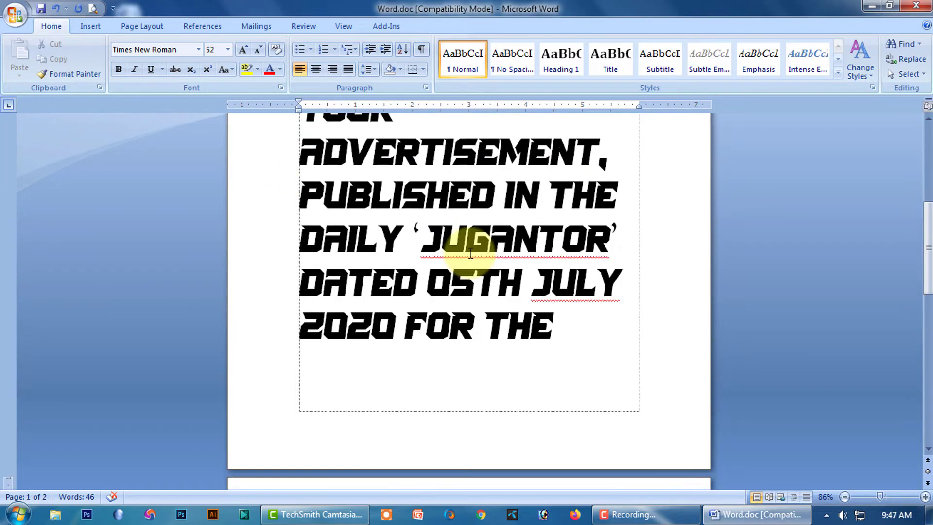
{"action": "scroll", "coordinate": [471, 253], "scroll_direction": "up", "scroll_amount": 4}
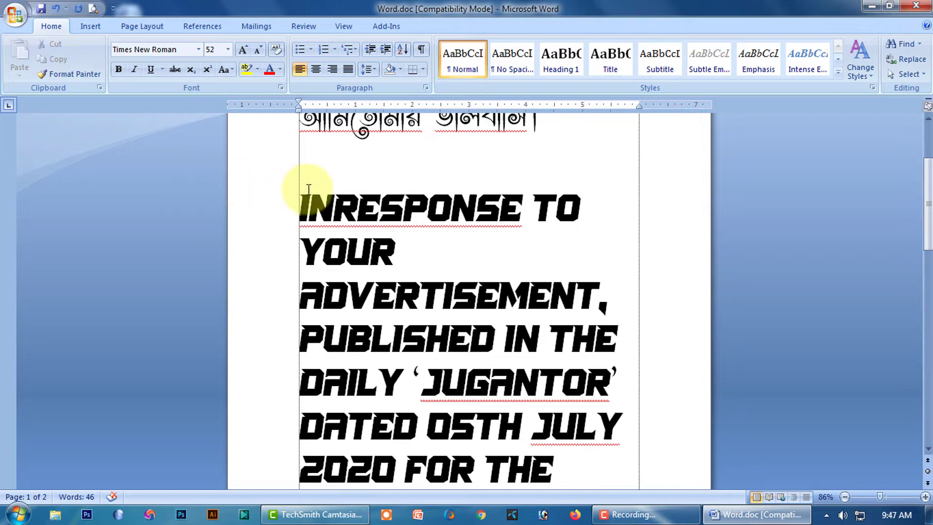
{"action": "left_click_drag", "start_coordinate": [300, 199], "coordinate": [541, 220]}
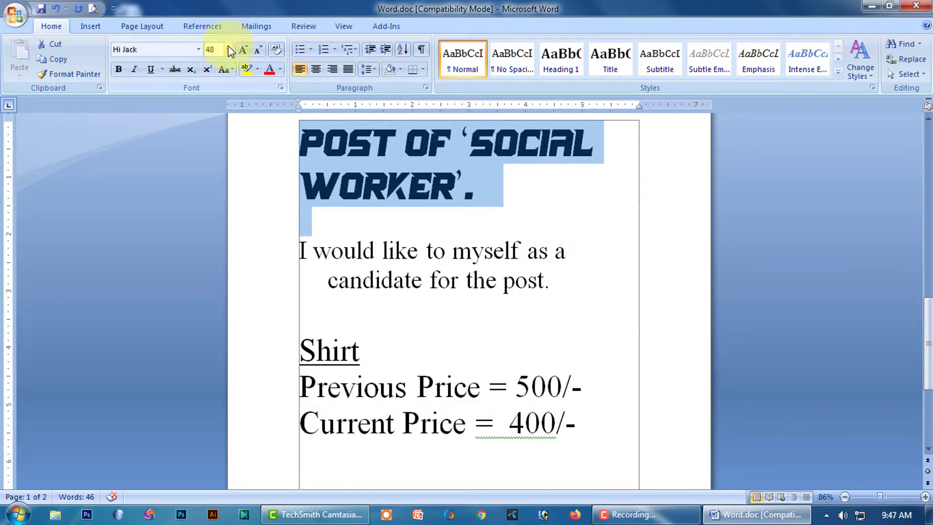
{"action": "left_click", "coordinate": [260, 54]}
{"action": "left_click", "coordinate": [261, 53]}
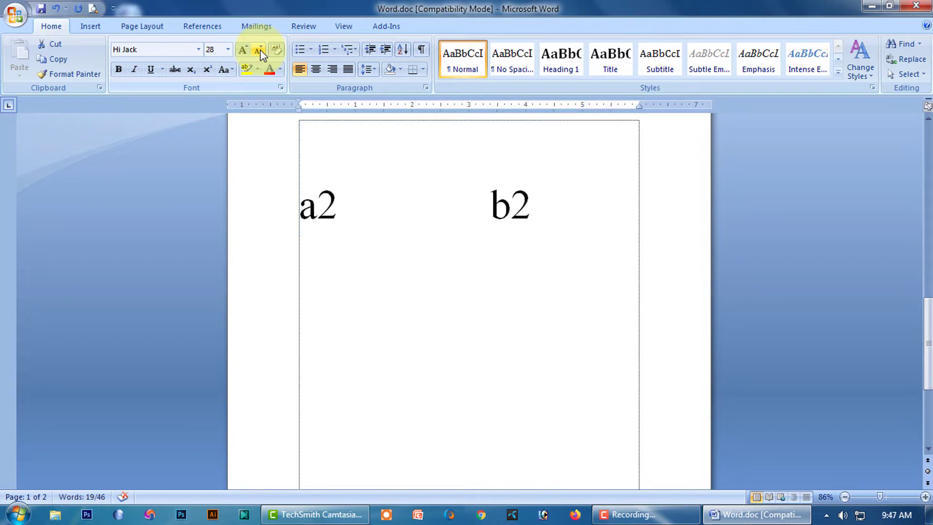
{"action": "scroll", "coordinate": [390, 248], "scroll_direction": "up", "scroll_amount": 5}
{"action": "scroll", "coordinate": [391, 248], "scroll_direction": "up", "scroll_amount": 5}
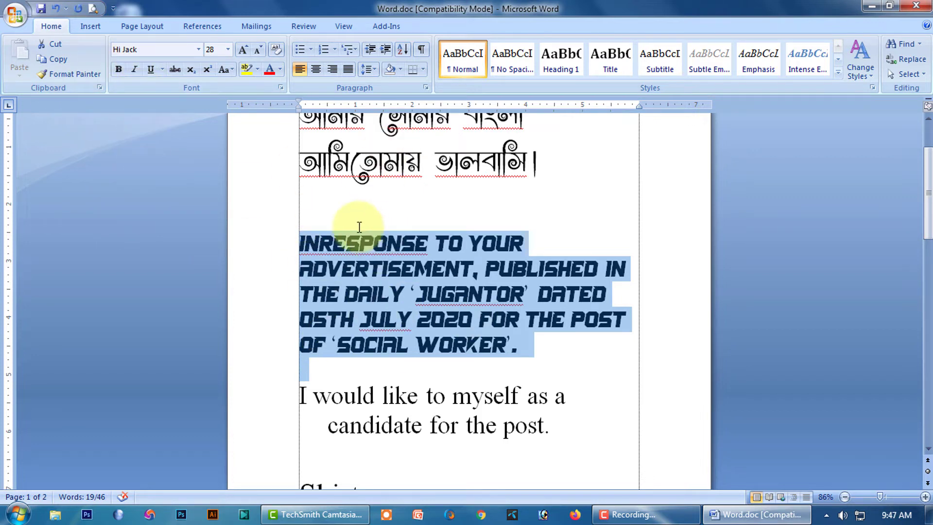
Change the font of the selected English paragraph to Verdana and deselect the text.
{"action": "left_click", "coordinate": [198, 51]}
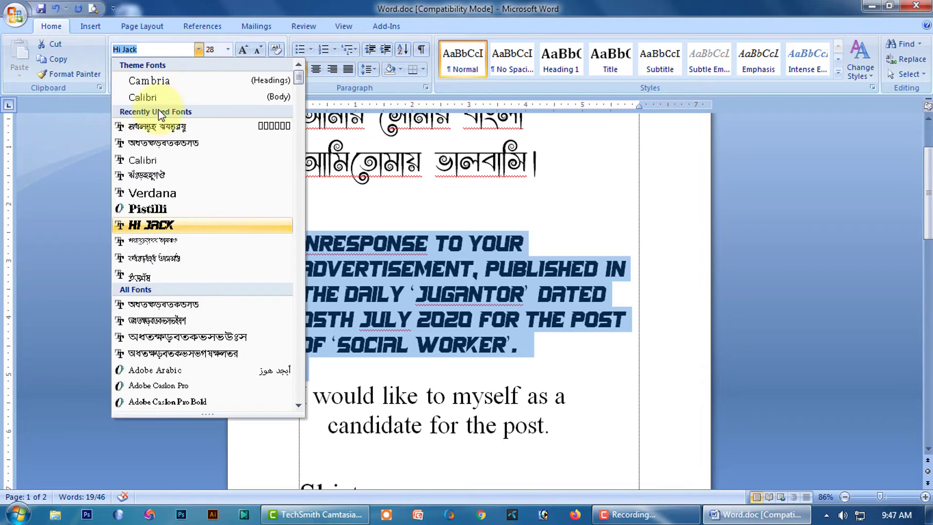
{"action": "left_click", "coordinate": [167, 190]}
{"action": "left_click", "coordinate": [616, 207]}
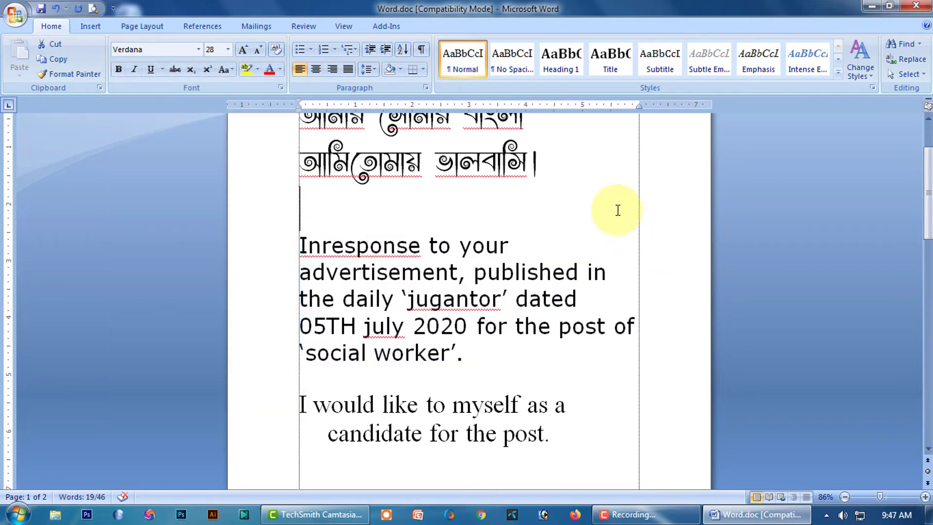
Change the font of the paragraph "I would like to myself as a candidate for the post." to Verdana.
{"action": "left_click_drag", "start_coordinate": [286, 407], "coordinate": [534, 416]}
{"action": "left_click", "coordinate": [197, 50]}
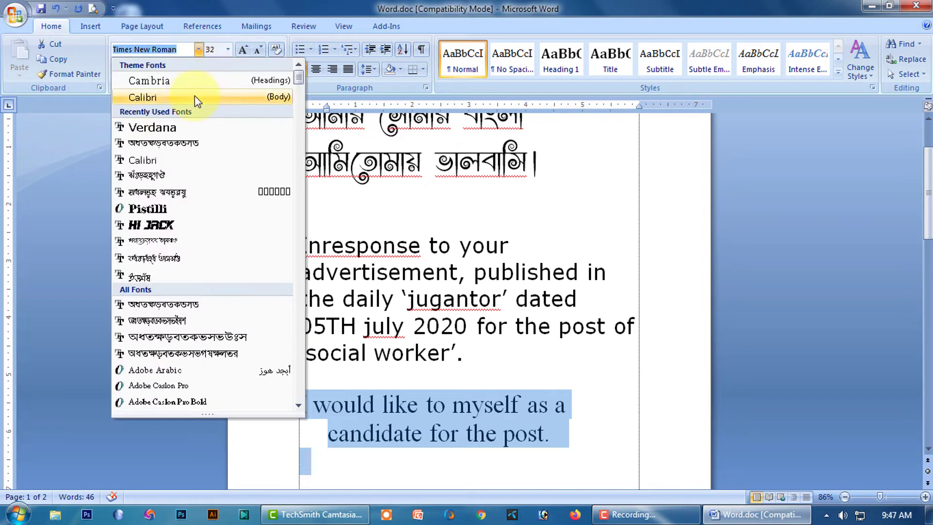
{"action": "left_click", "coordinate": [167, 127]}
{"action": "left_click", "coordinate": [589, 350]}
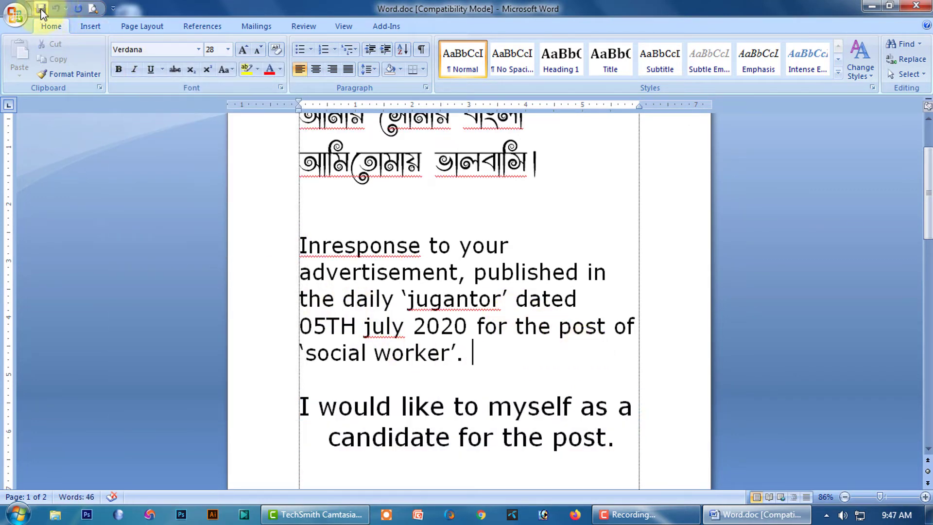
Convert both English paragraphs, from "Inresponse" through "for the post.", to UPPERCASE and deselect them.
{"action": "left_click_drag", "start_coordinate": [301, 244], "coordinate": [625, 448]}
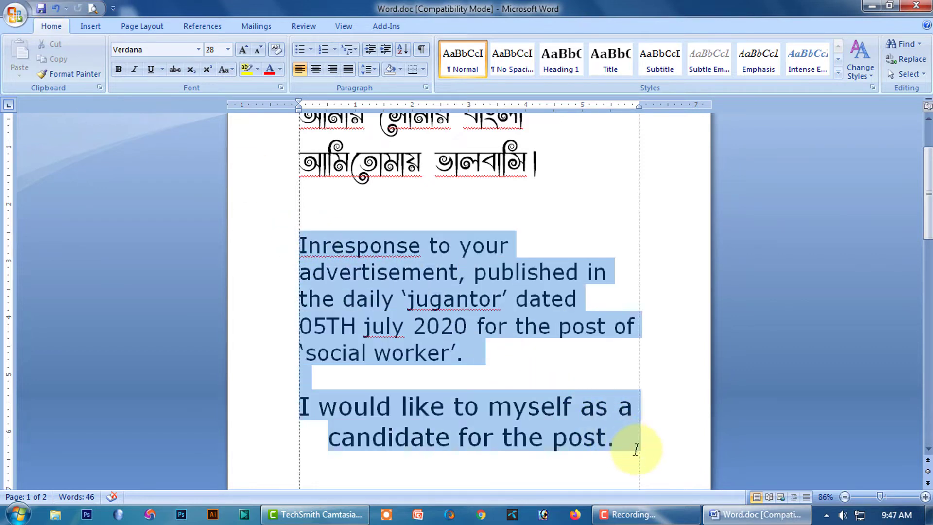
{"action": "left_click", "coordinate": [228, 70]}
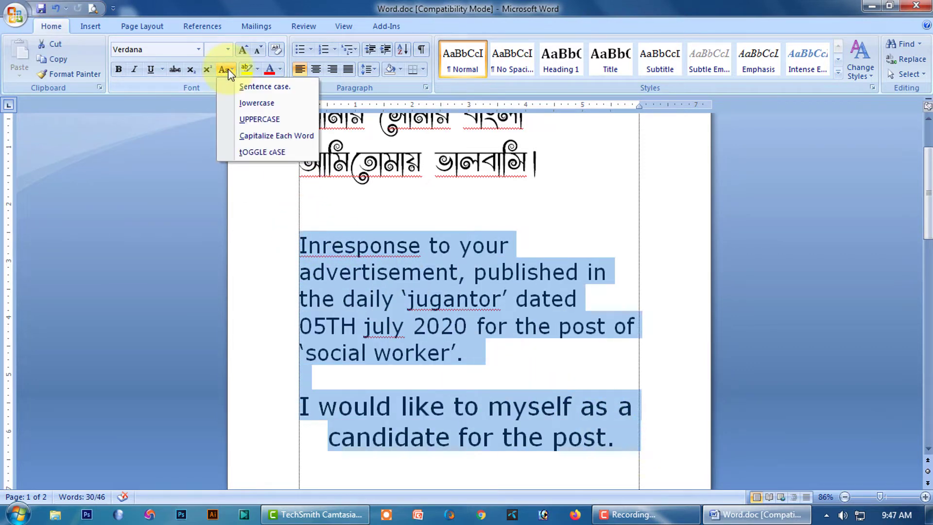
{"action": "left_click", "coordinate": [270, 123]}
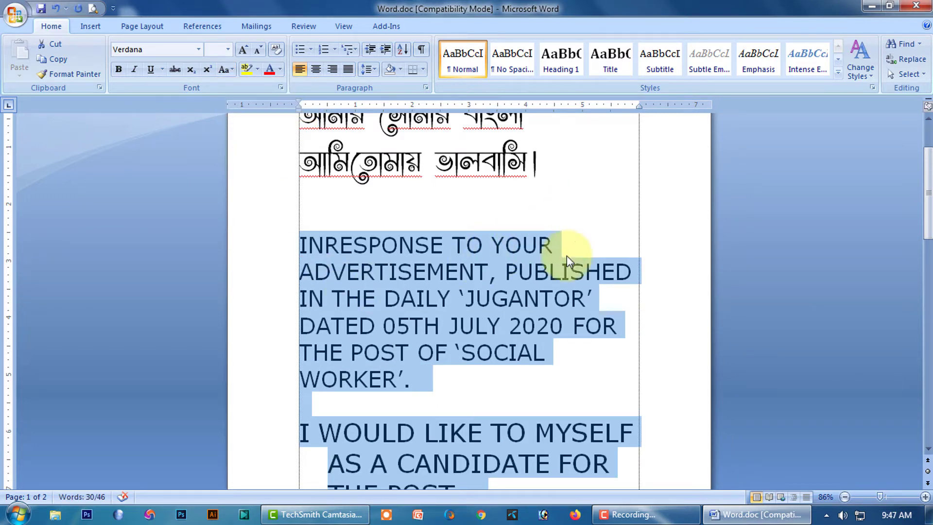
{"action": "scroll", "coordinate": [528, 325], "scroll_direction": "down", "scroll_amount": 2}
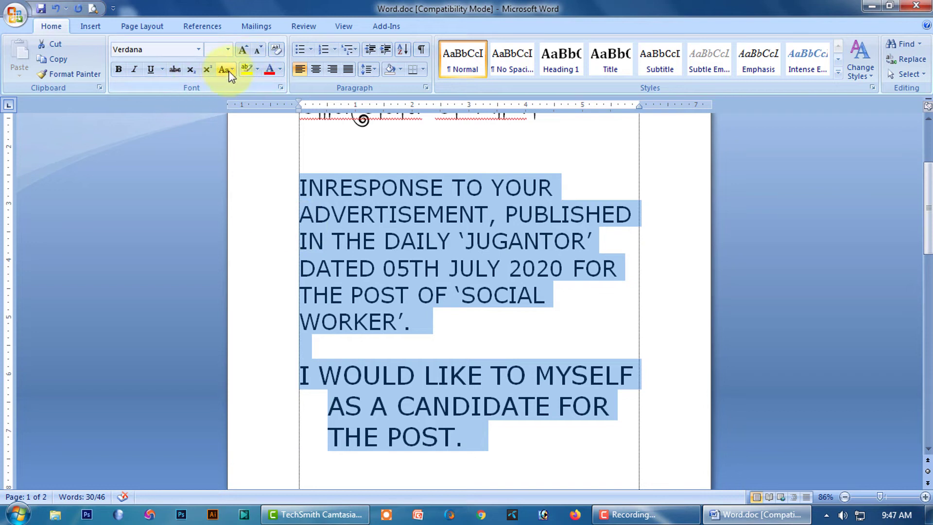
{"action": "left_click", "coordinate": [604, 154]}
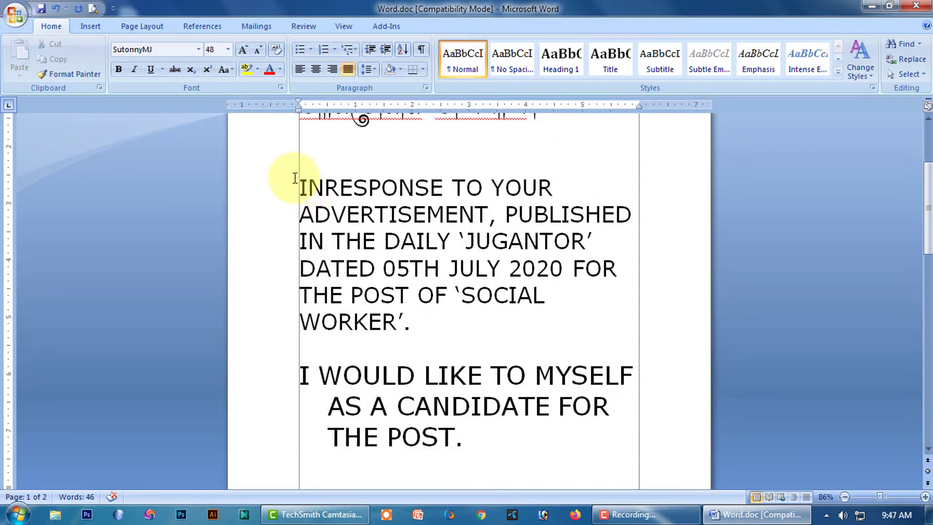
Change the case of the two English paragraphs to lowercase and deselect the text.
{"action": "left_click_drag", "start_coordinate": [295, 178], "coordinate": [575, 452]}
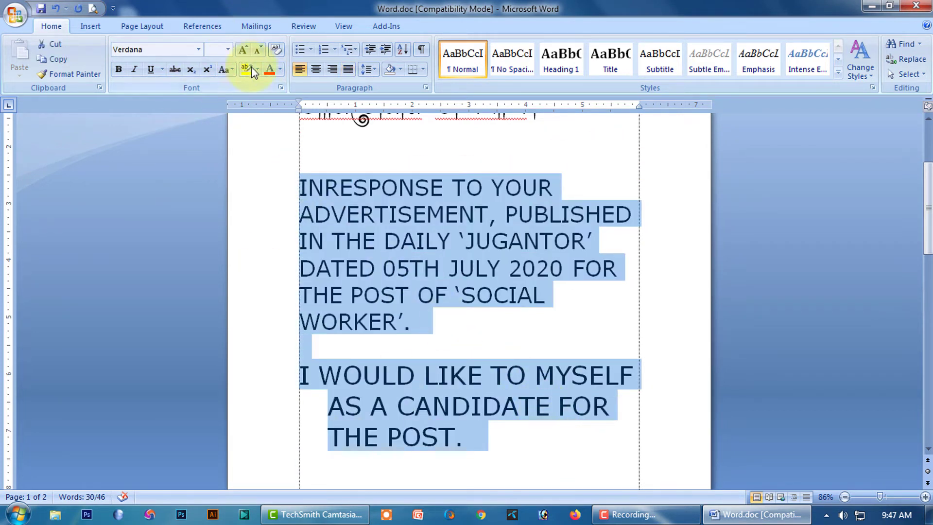
{"action": "left_click", "coordinate": [228, 69]}
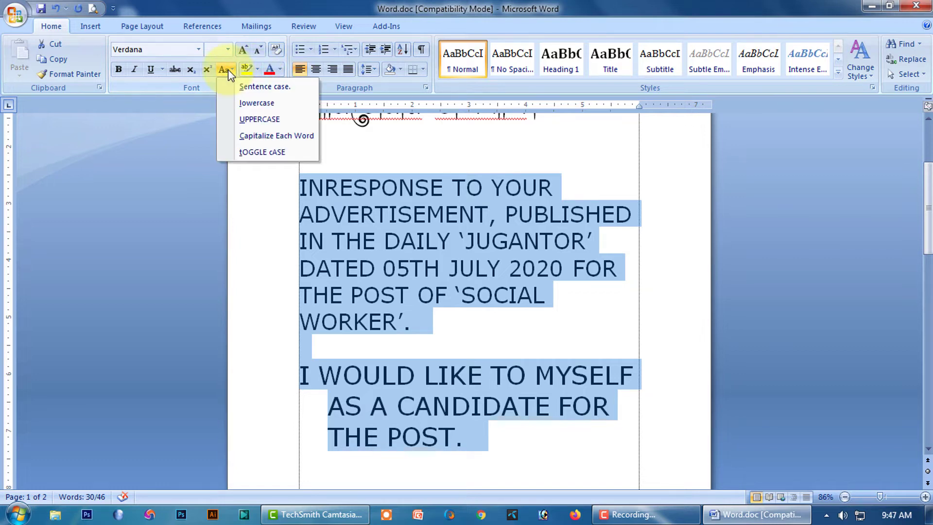
{"action": "left_click", "coordinate": [257, 103]}
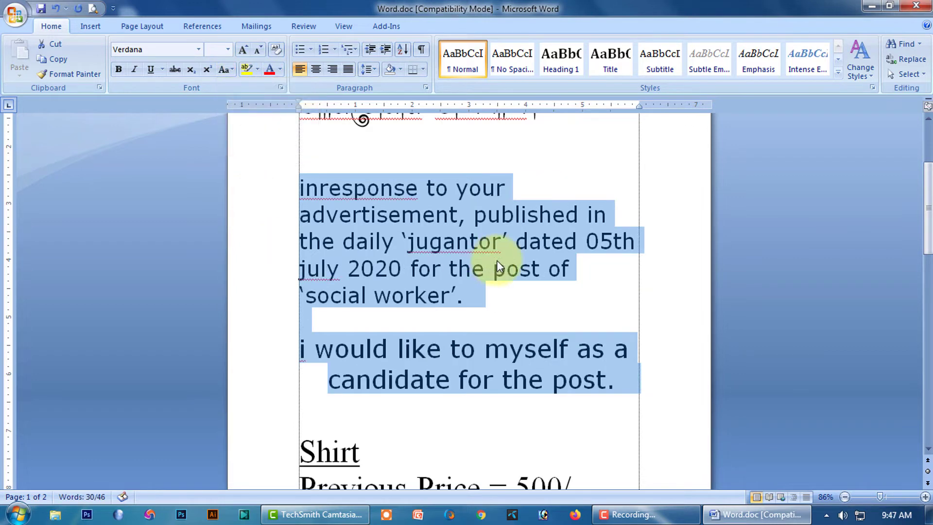
{"action": "left_click", "coordinate": [589, 304]}
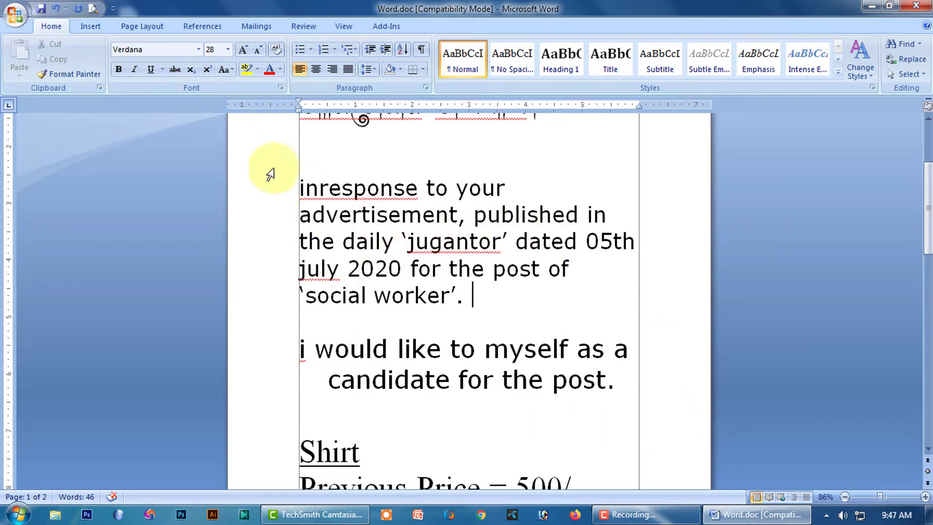
Apply Capitalize Each Word to the two English paragraphs and clear the selection.
{"action": "left_click_drag", "start_coordinate": [298, 187], "coordinate": [608, 401]}
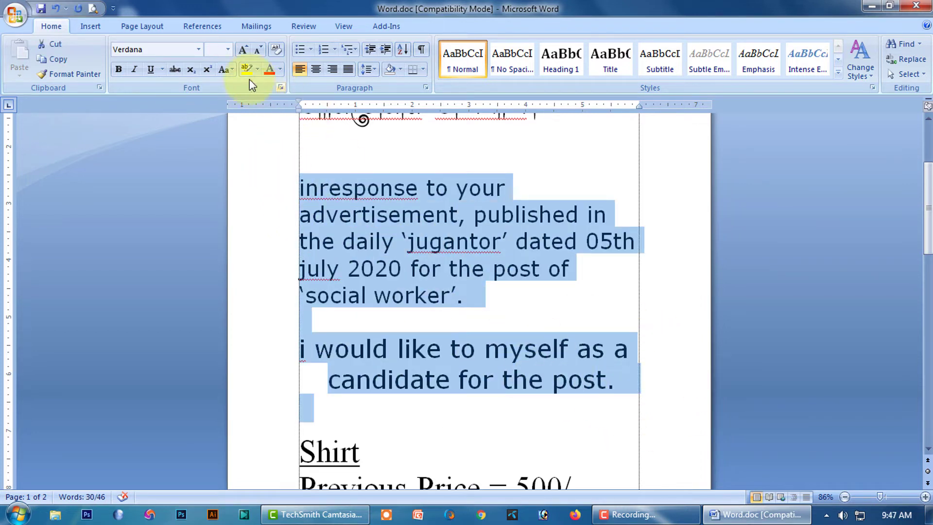
{"action": "left_click", "coordinate": [226, 68]}
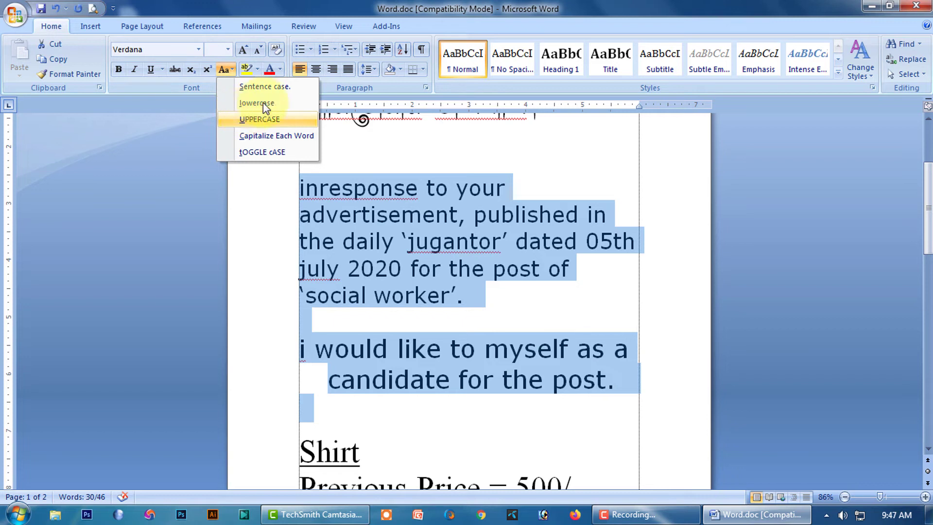
{"action": "left_click", "coordinate": [263, 136]}
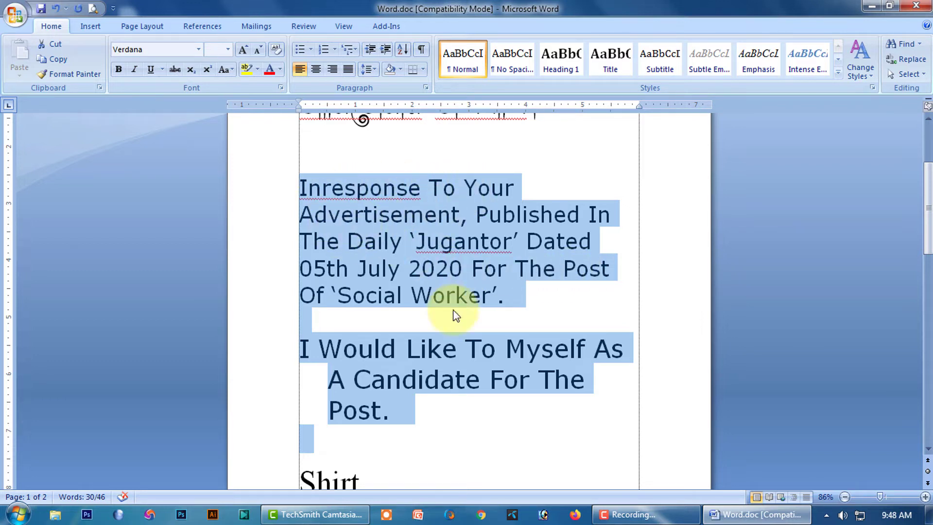
{"action": "left_click", "coordinate": [539, 428]}
Apply tOGGLE cASE to both English paragraphs and deselect them.
{"action": "left_click_drag", "start_coordinate": [296, 198], "coordinate": [468, 418]}
{"action": "left_click", "coordinate": [224, 69]}
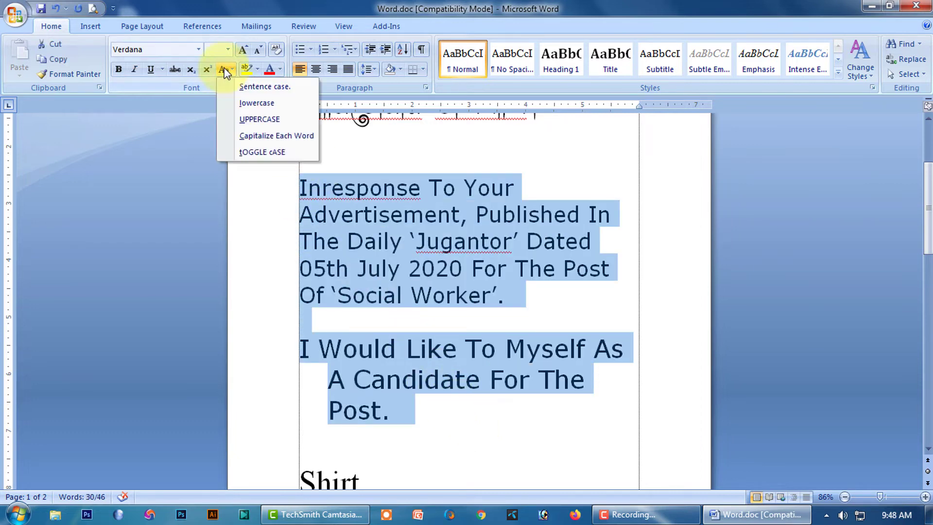
{"action": "left_click", "coordinate": [262, 151]}
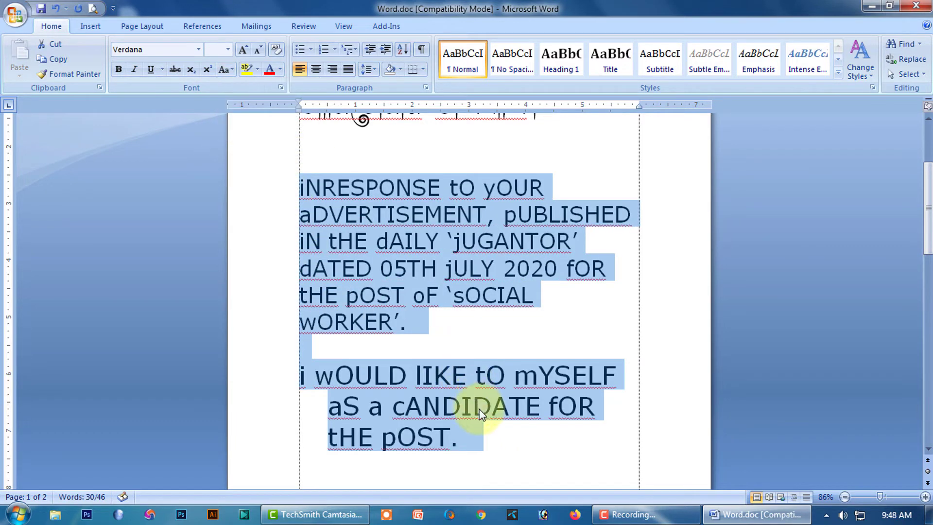
{"action": "left_click", "coordinate": [531, 452]}
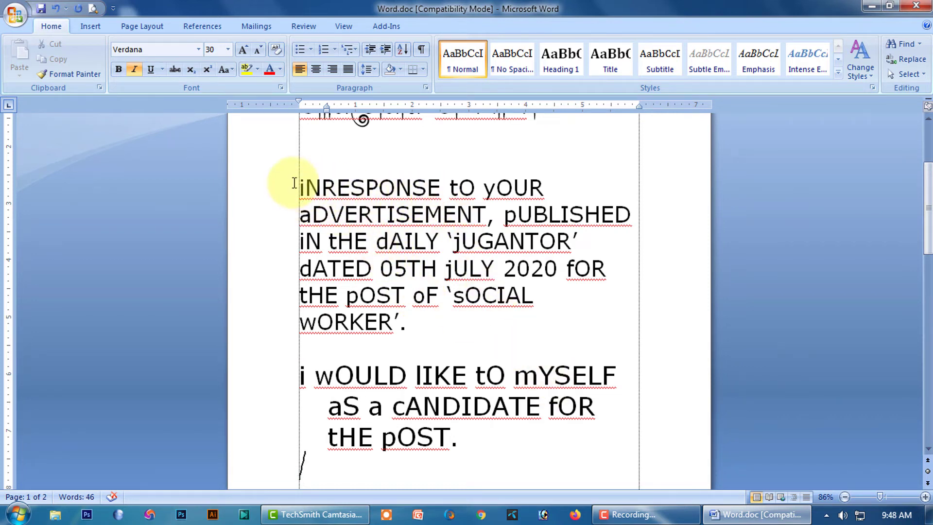
Change both English paragraphs to Sentence case and clear the selection.
{"action": "left_click_drag", "start_coordinate": [298, 185], "coordinate": [546, 467]}
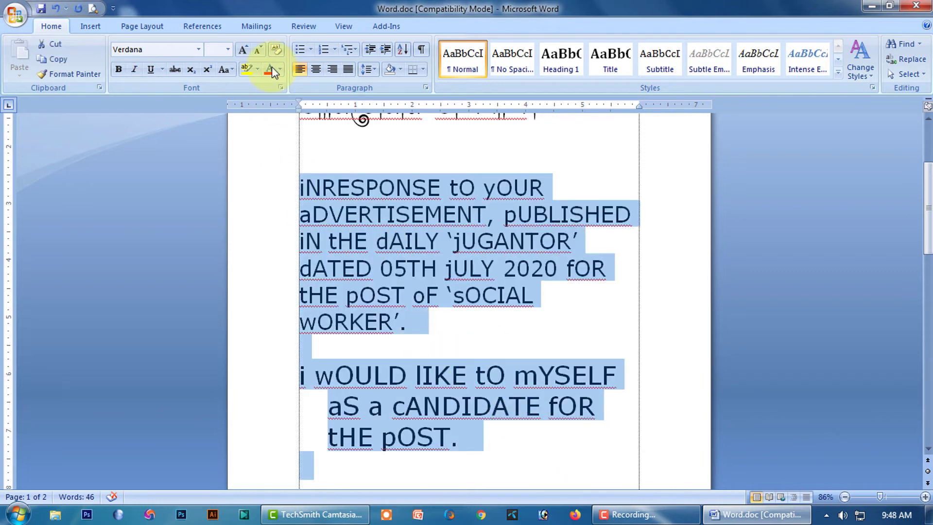
{"action": "left_click", "coordinate": [224, 68]}
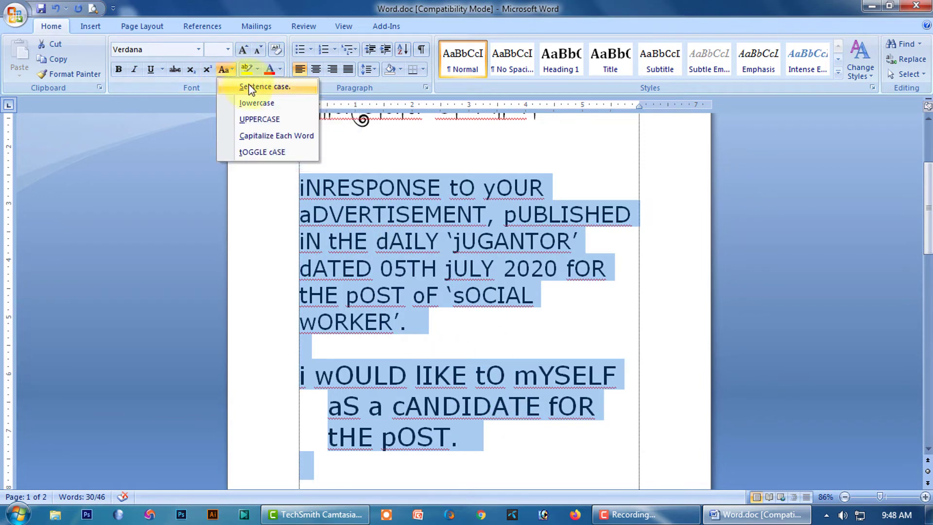
{"action": "left_click", "coordinate": [258, 86]}
{"action": "left_click", "coordinate": [481, 412]}
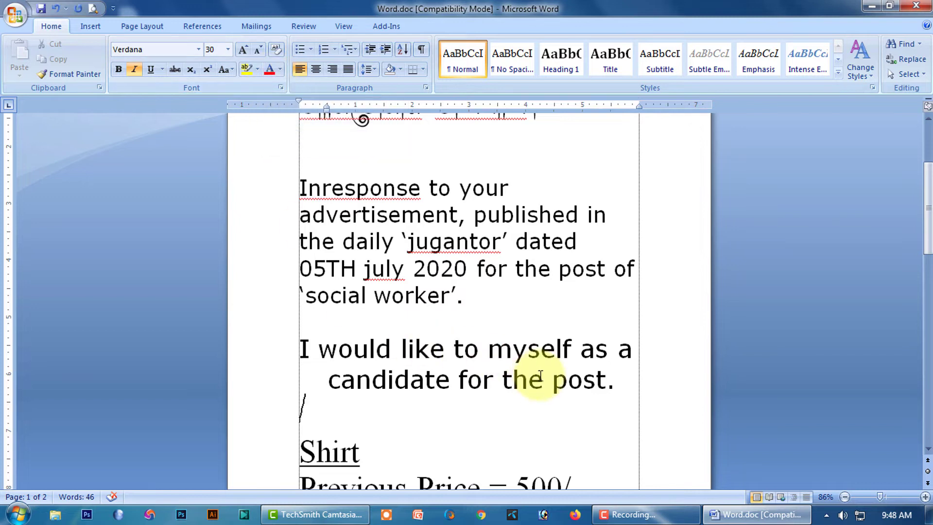
Color the text of both English paragraphs with the standard red font color and deselect it.
{"action": "scroll", "coordinate": [535, 372], "scroll_direction": "down", "scroll_amount": 1}
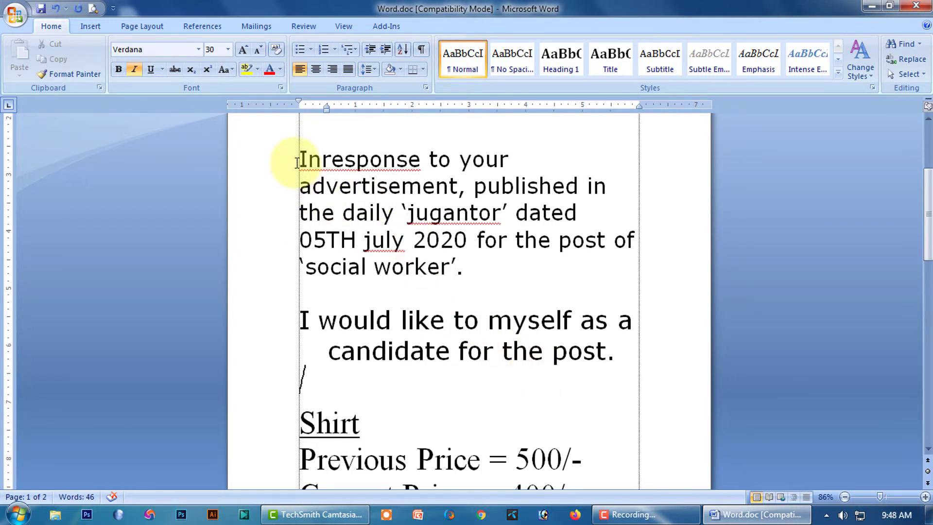
{"action": "left_click_drag", "start_coordinate": [299, 159], "coordinate": [617, 368]}
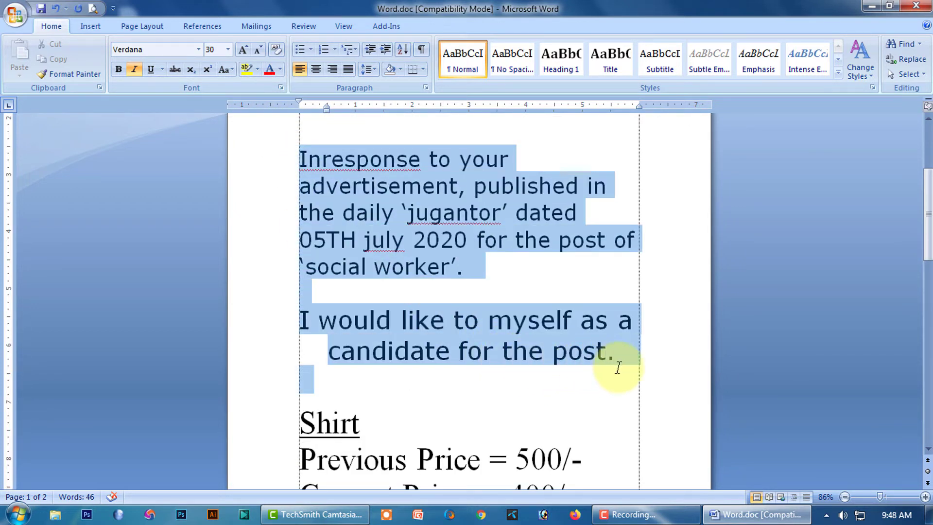
{"action": "left_click", "coordinate": [280, 69]}
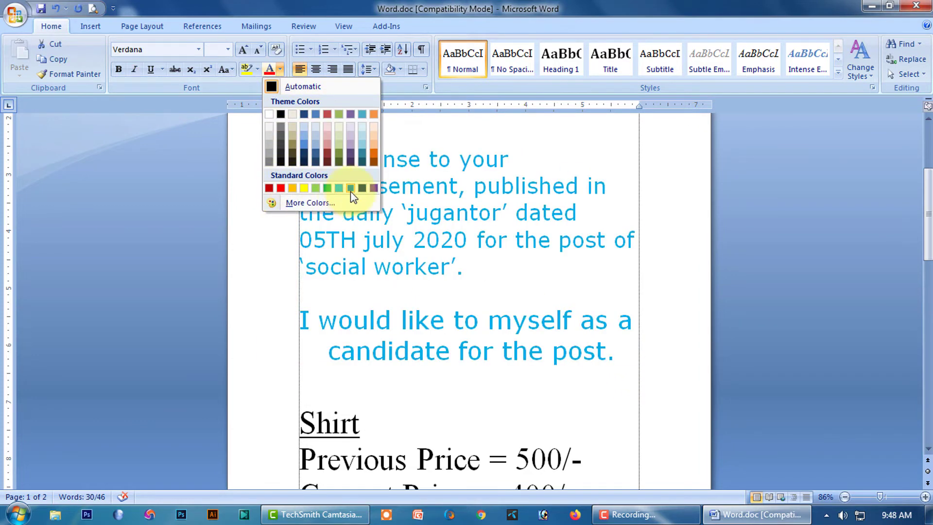
{"action": "left_click", "coordinate": [280, 188]}
{"action": "left_click", "coordinate": [471, 391]}
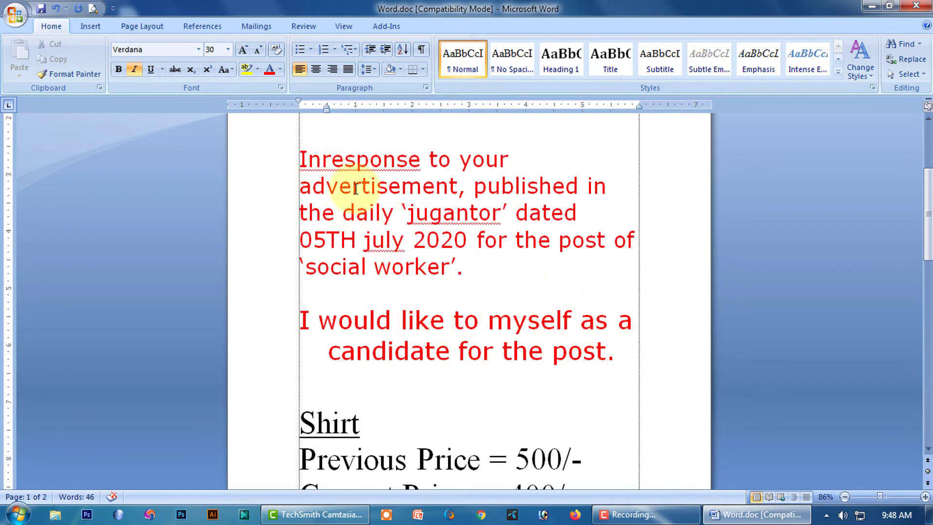
Highlight both English paragraphs in Bright Green.
{"action": "left_click_drag", "start_coordinate": [300, 158], "coordinate": [623, 342]}
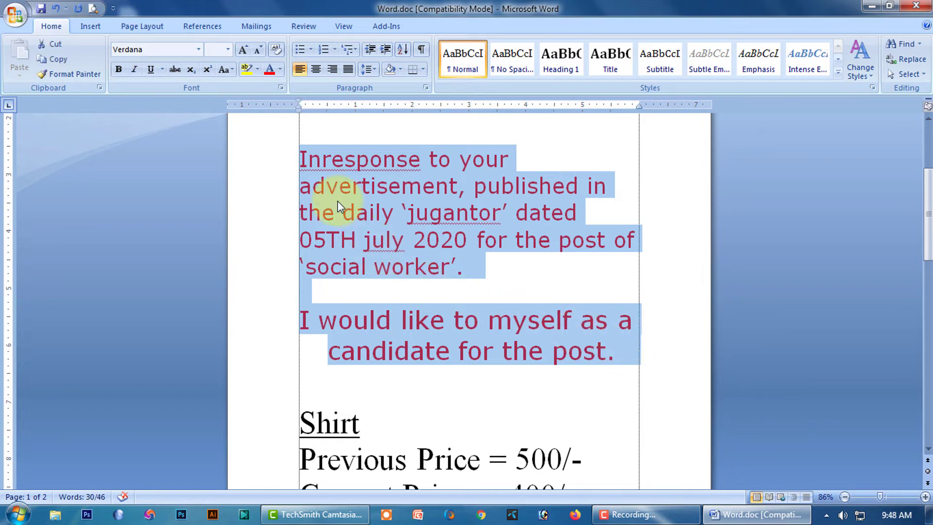
{"action": "left_click", "coordinate": [256, 69]}
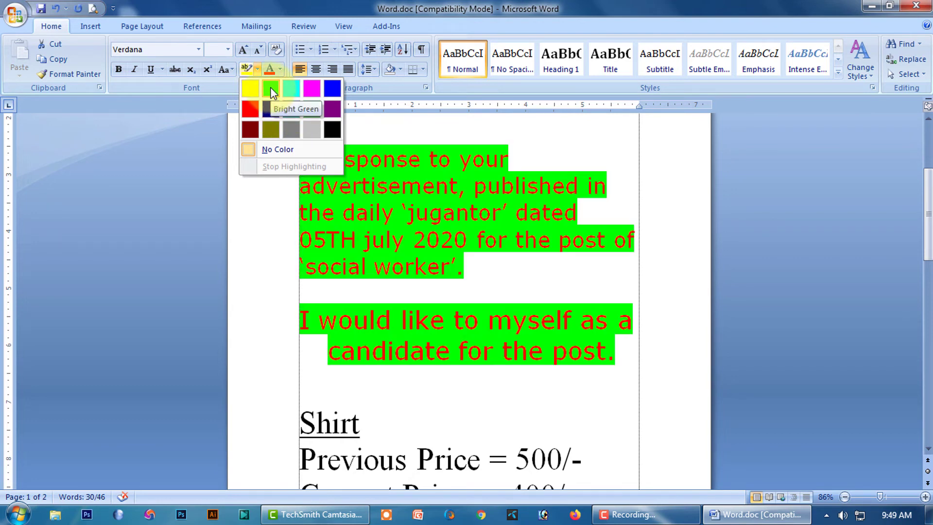
{"action": "left_click", "coordinate": [270, 88]}
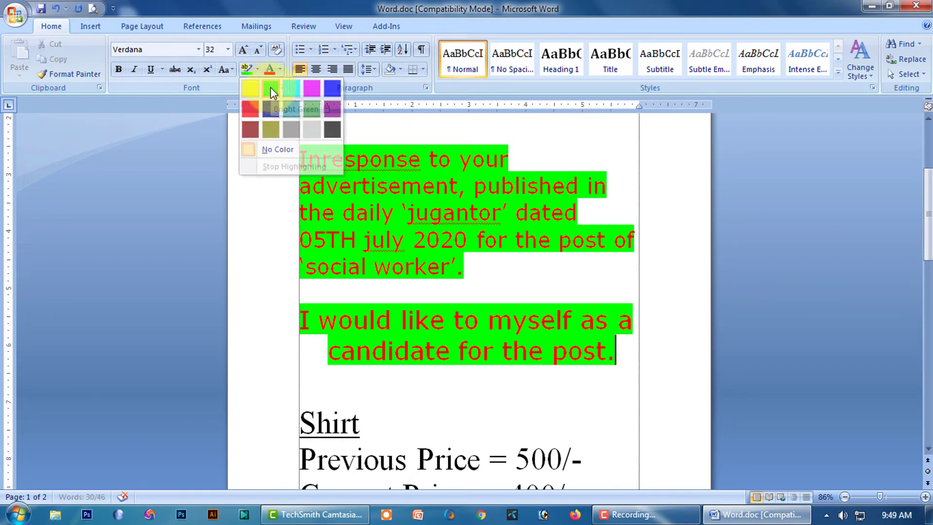
Remove the text highlight from both English paragraphs by setting it to No Color.
{"action": "left_click_drag", "start_coordinate": [298, 148], "coordinate": [650, 354]}
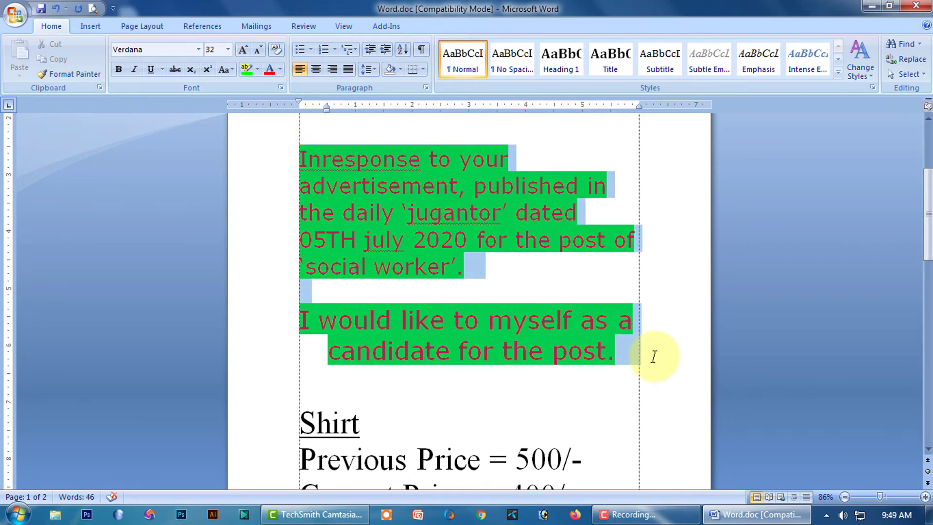
{"action": "left_click", "coordinate": [257, 69]}
{"action": "left_click", "coordinate": [288, 149]}
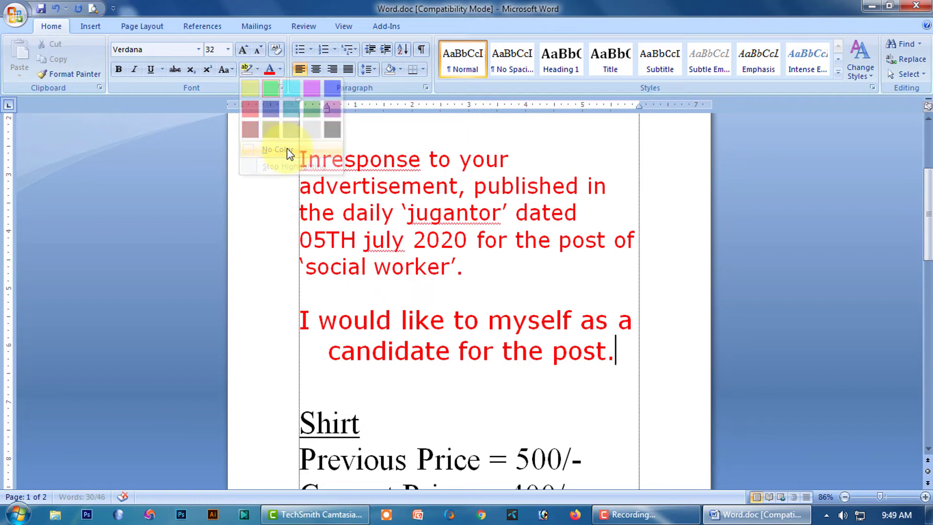
{"action": "left_click", "coordinate": [482, 398]}
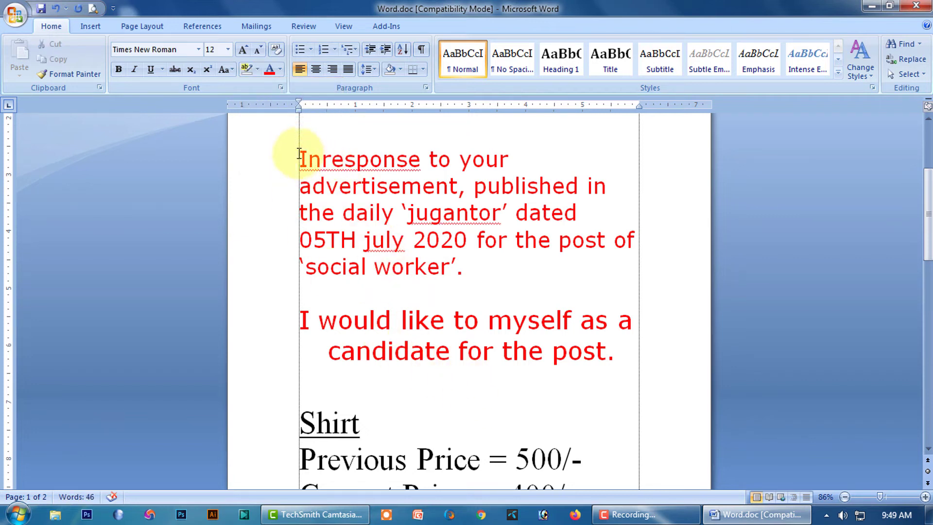
Set the font color of both English paragraphs to Automatic and deselect the text.
{"action": "left_click_drag", "start_coordinate": [298, 150], "coordinate": [629, 355]}
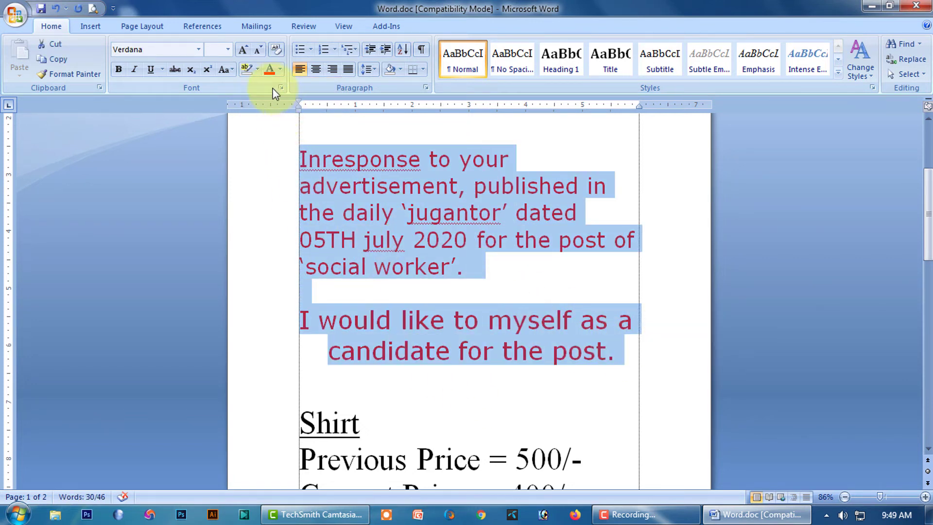
{"action": "left_click", "coordinate": [280, 68]}
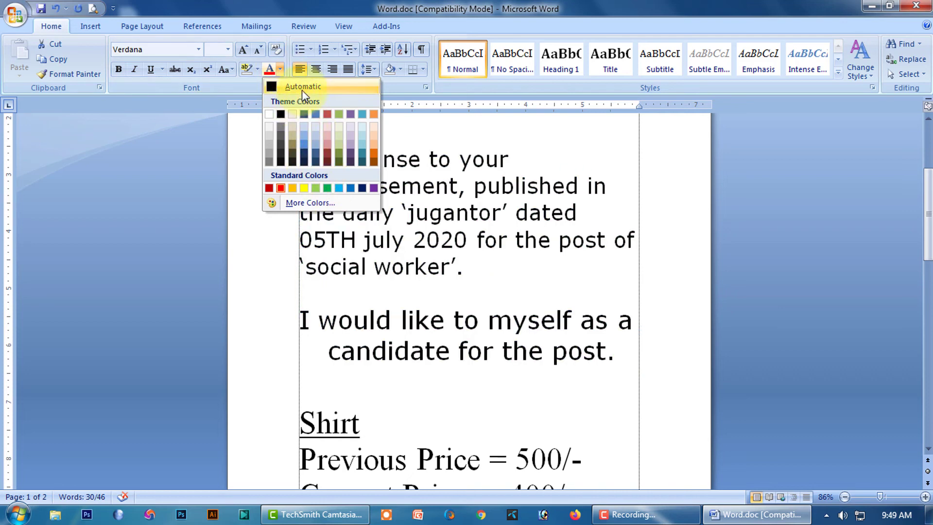
{"action": "left_click", "coordinate": [307, 85]}
{"action": "left_click", "coordinate": [531, 389]}
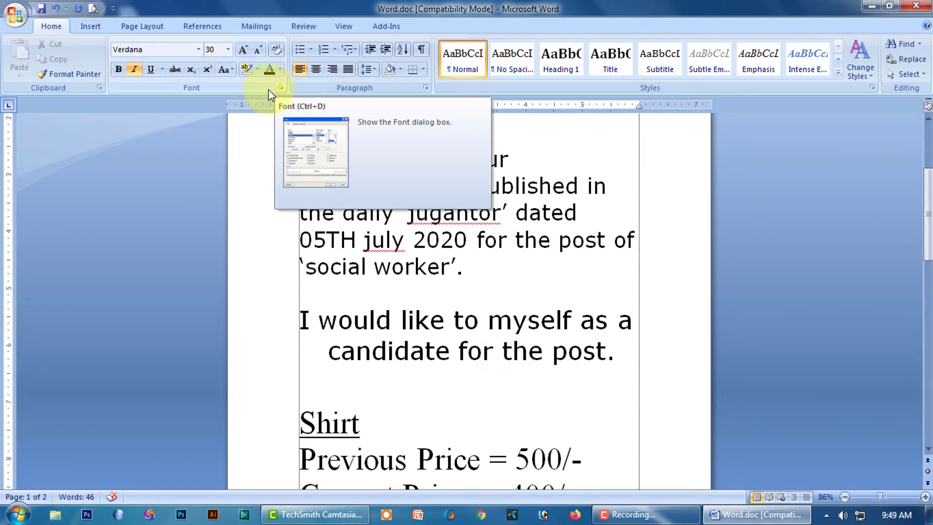
Try the Shadow and Outline effects on both English paragraphs in the Font dialog.
{"action": "left_click", "coordinate": [547, 396]}
{"action": "left_click_drag", "start_coordinate": [298, 152], "coordinate": [614, 358]}
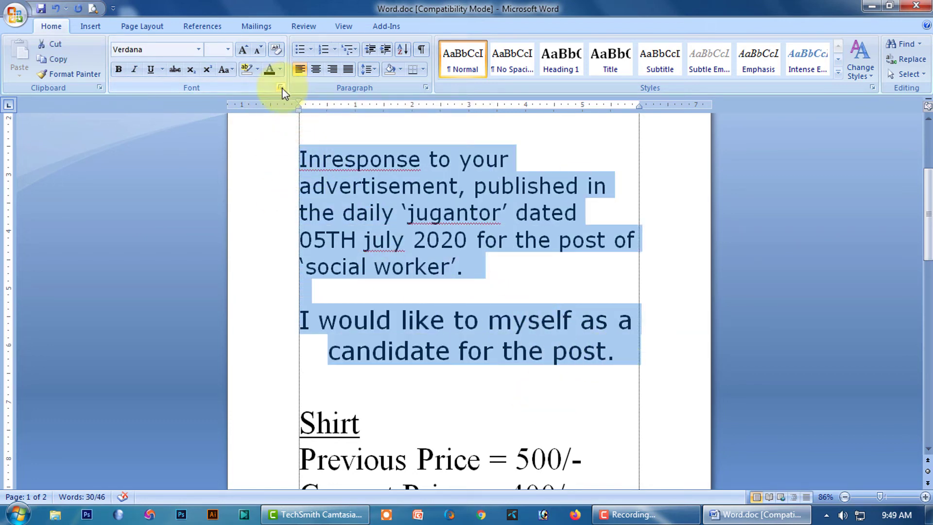
{"action": "left_click", "coordinate": [281, 88]}
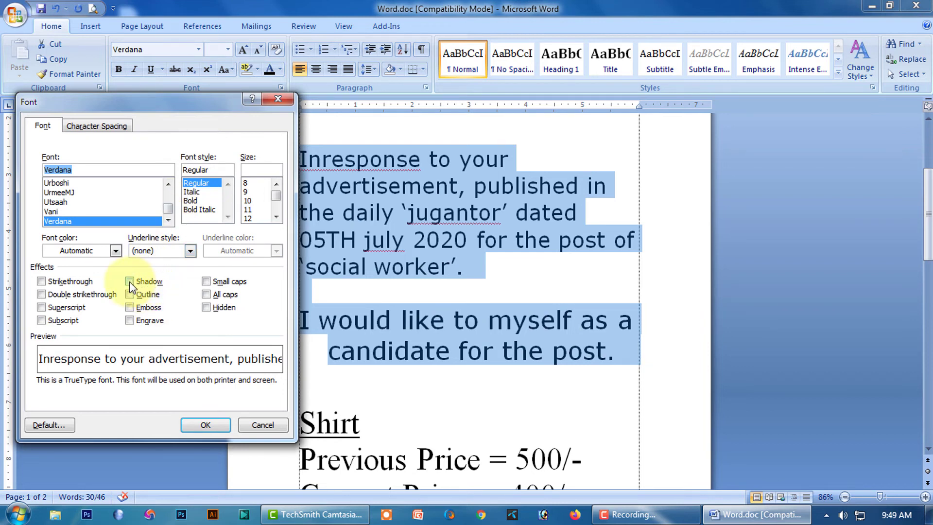
{"action": "left_click", "coordinate": [130, 283]}
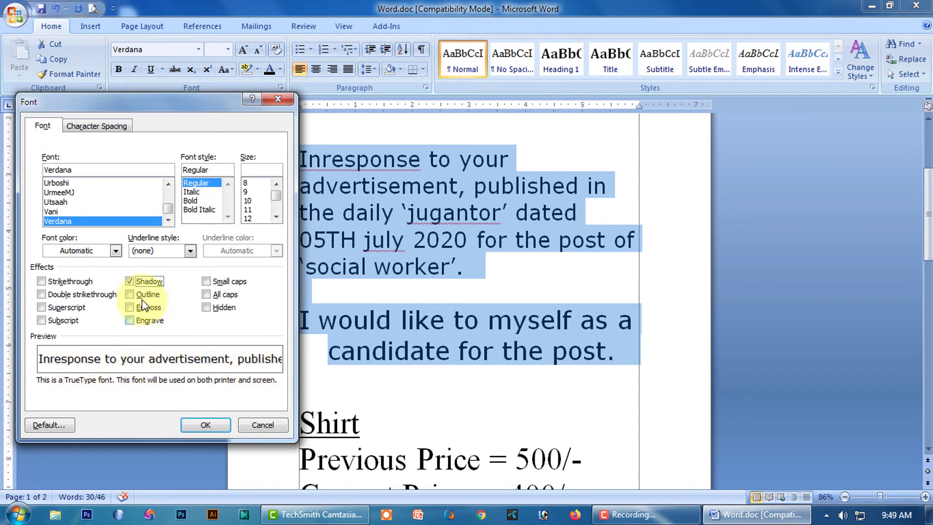
{"action": "left_click", "coordinate": [129, 281]}
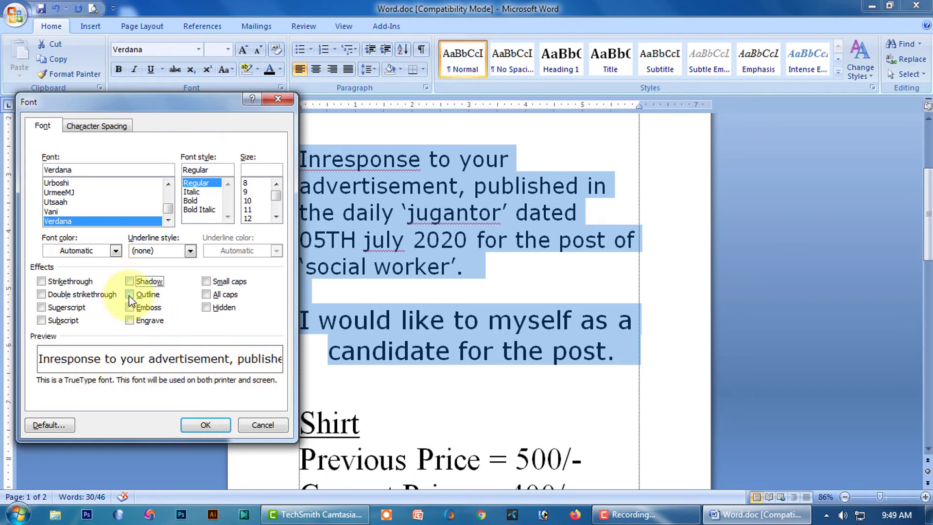
{"action": "left_click", "coordinate": [129, 294]}
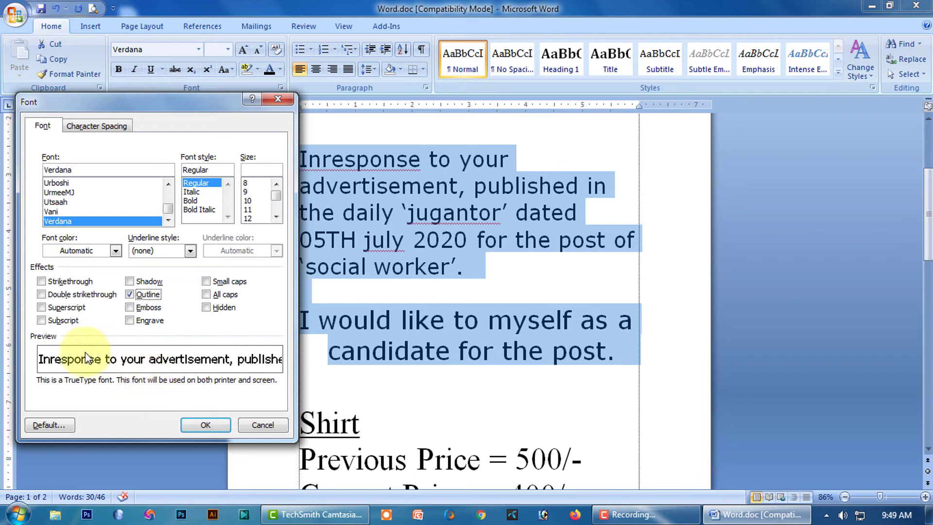
Apply the Emboss effect to both English paragraphs and deselect them.
{"action": "left_click", "coordinate": [131, 307]}
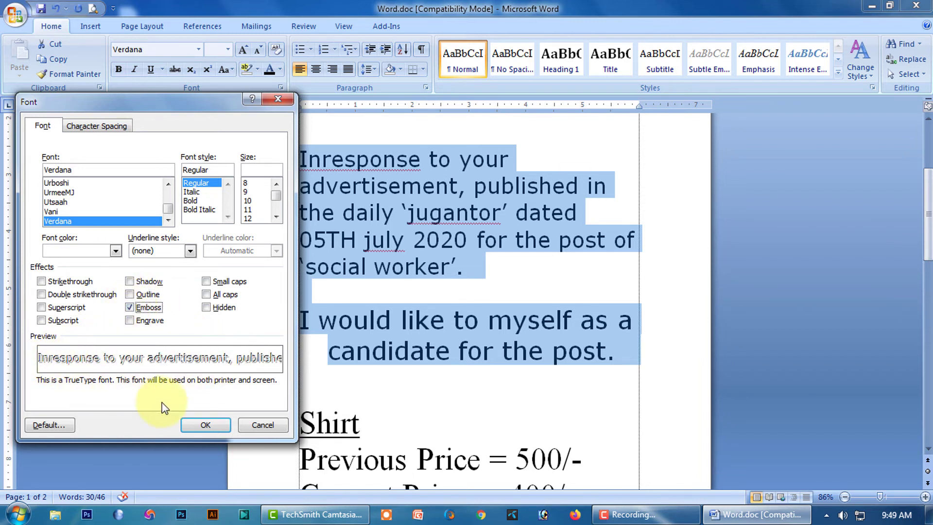
{"action": "left_click", "coordinate": [208, 423]}
{"action": "left_click", "coordinate": [488, 422]}
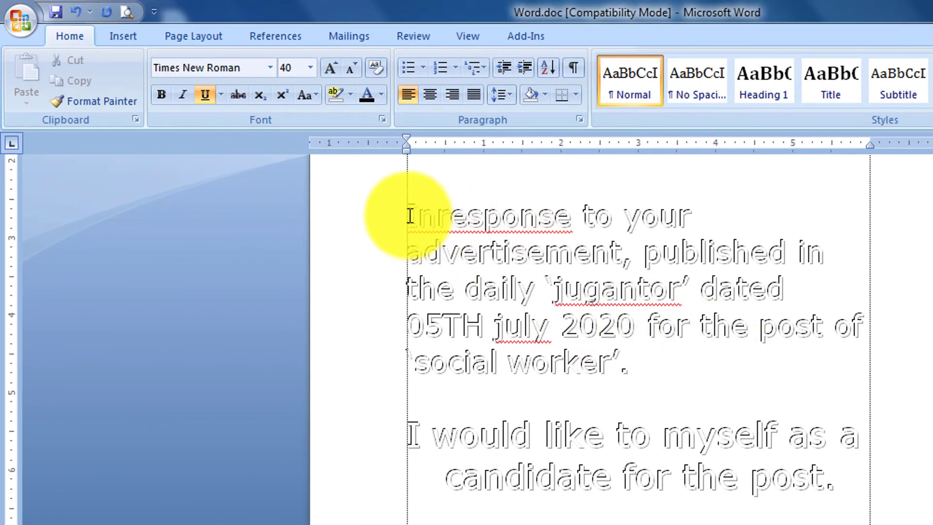
Replace the Emboss effect on both English paragraphs with Engrave and deselect the text.
{"action": "left_click_drag", "start_coordinate": [408, 219], "coordinate": [852, 505]}
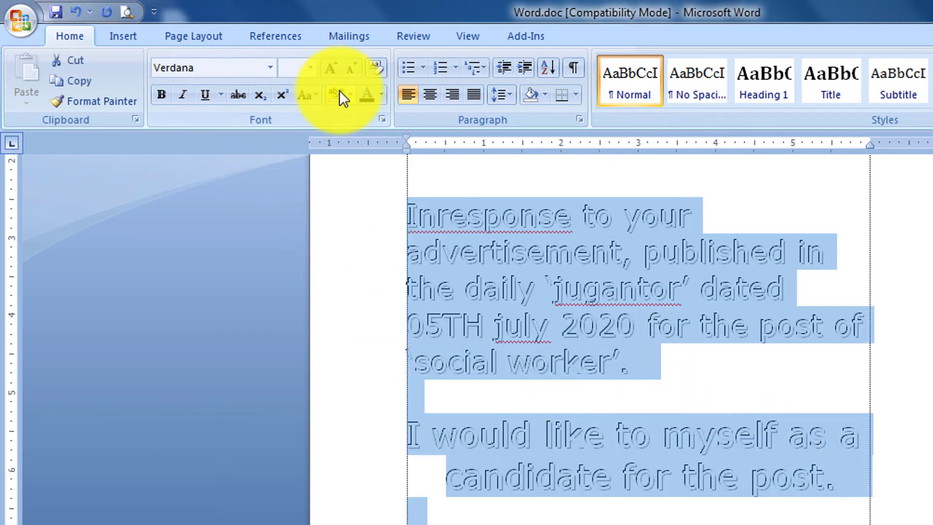
{"action": "left_click", "coordinate": [381, 120]}
{"action": "left_click", "coordinate": [179, 417]}
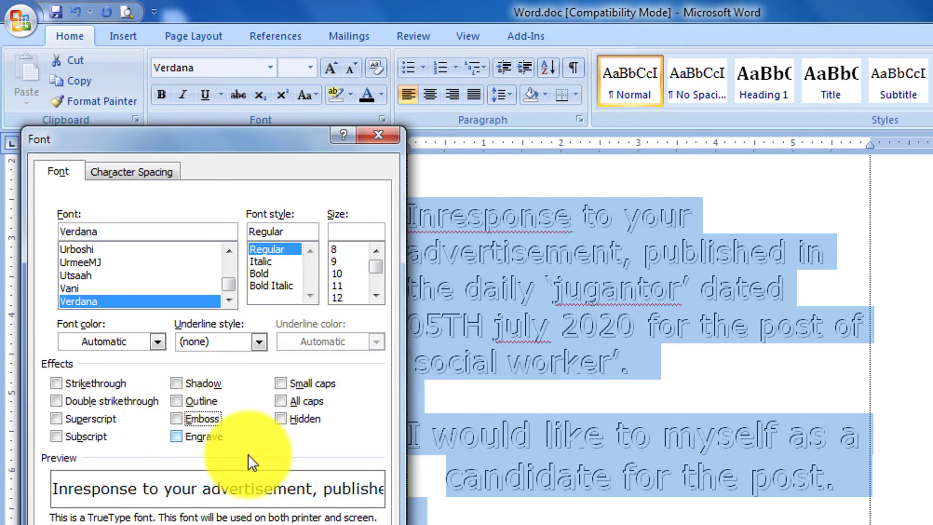
{"action": "left_click", "coordinate": [176, 437]}
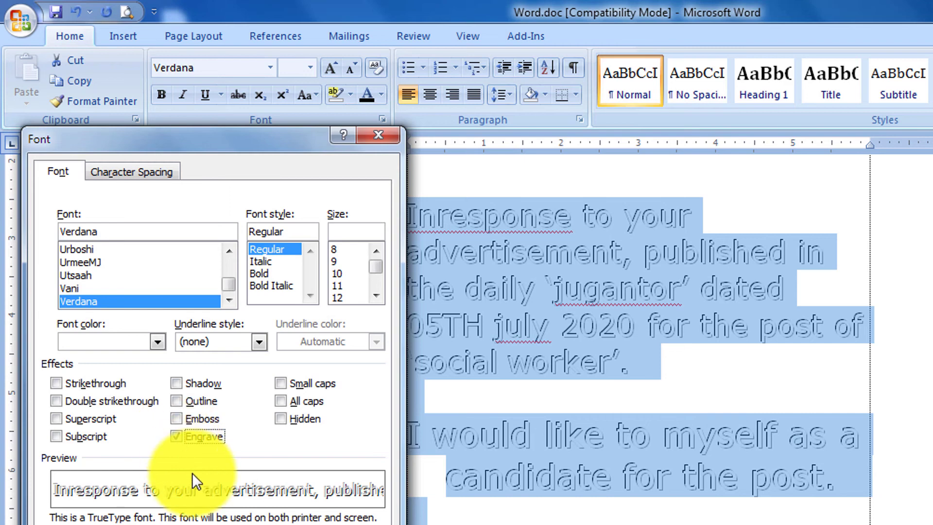
{"action": "left_click", "coordinate": [297, 524]}
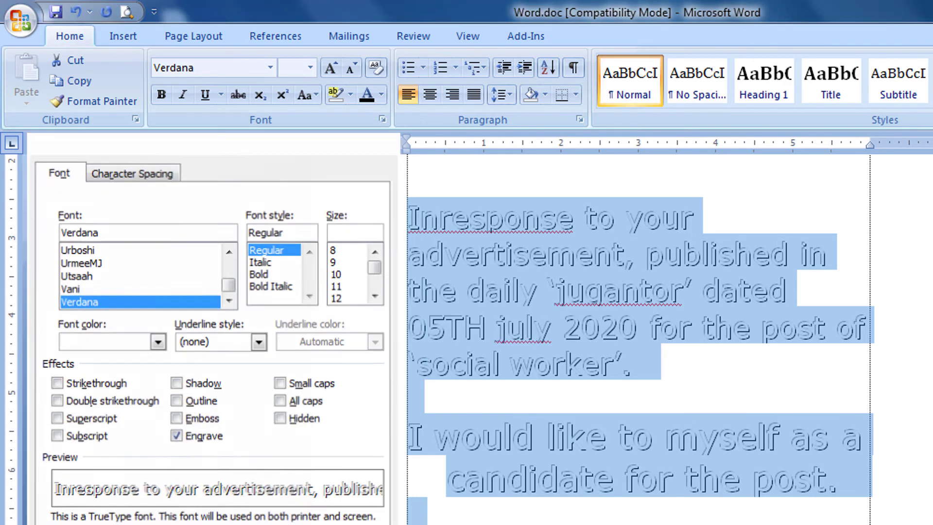
{"action": "left_click", "coordinate": [709, 524]}
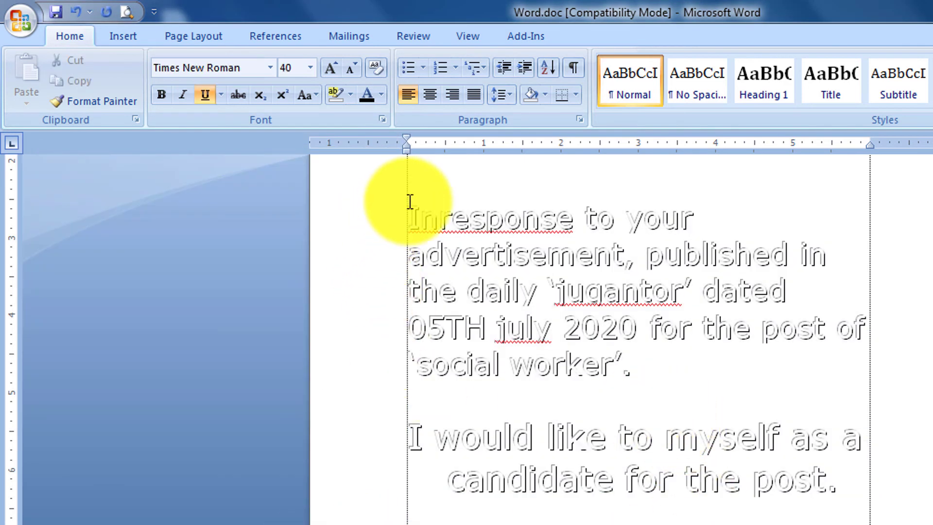
Enlarge the font of both English paragraphs, remove their Engrave effect and deselect the text.
{"action": "left_click_drag", "start_coordinate": [408, 205], "coordinate": [877, 508]}
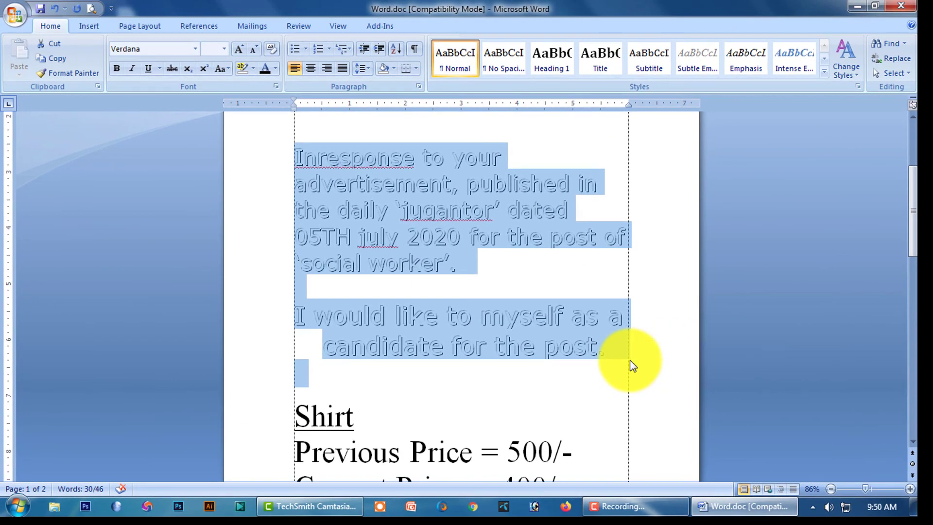
{"action": "key", "text": "ctrl+shift+period"}
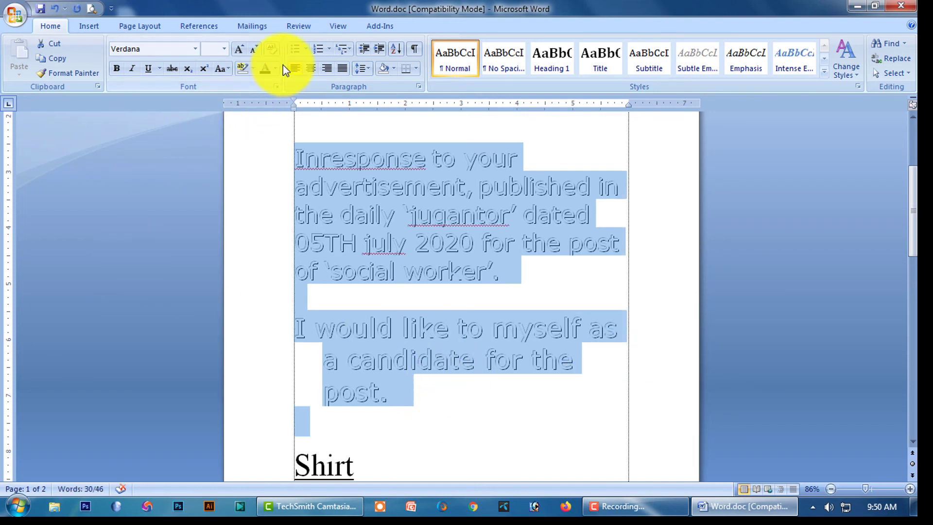
{"action": "left_click", "coordinate": [276, 86]}
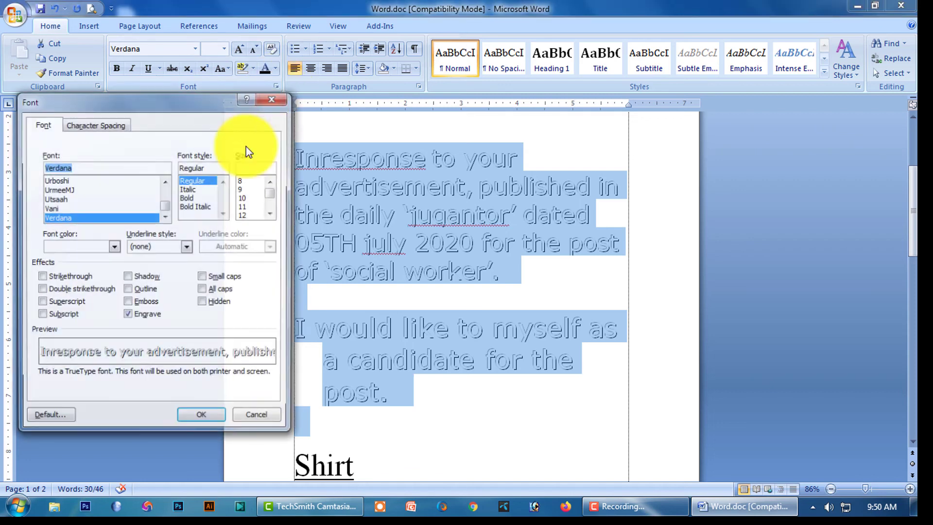
{"action": "left_click", "coordinate": [127, 316]}
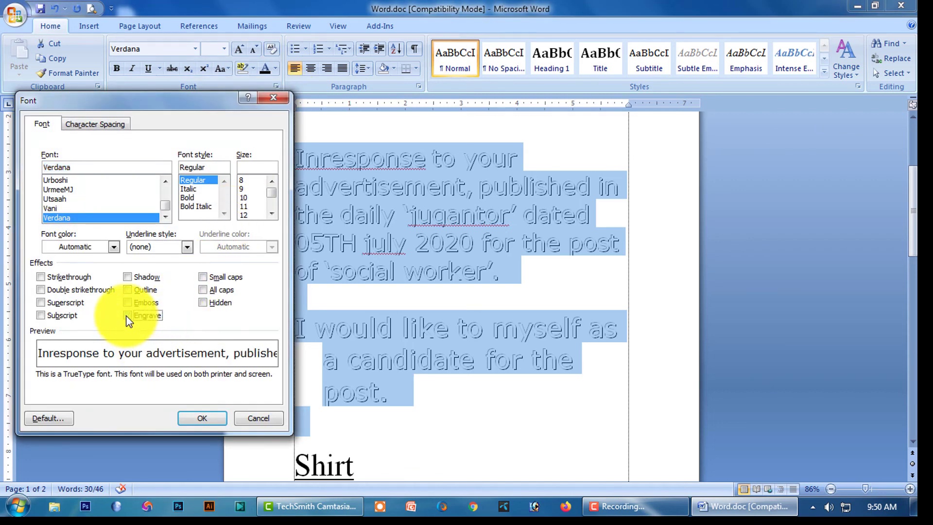
{"action": "left_click", "coordinate": [202, 421]}
{"action": "left_click", "coordinate": [500, 427]}
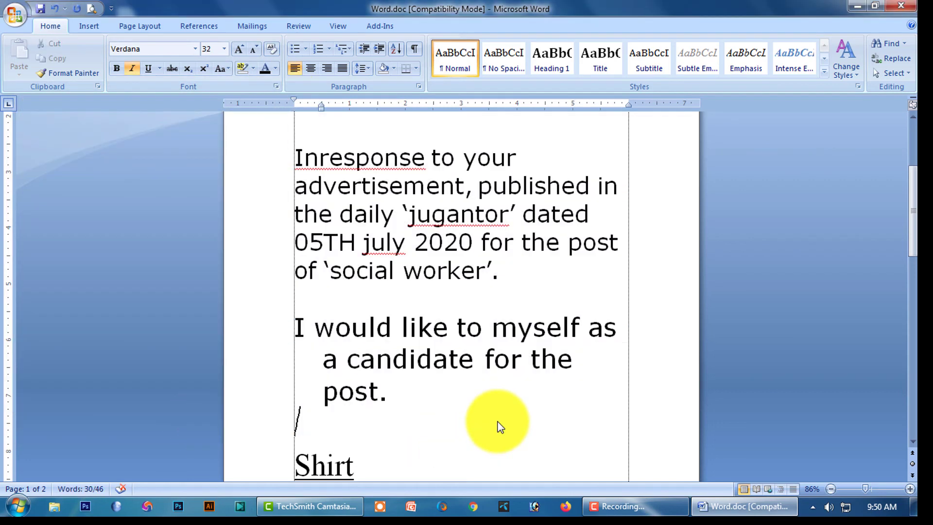